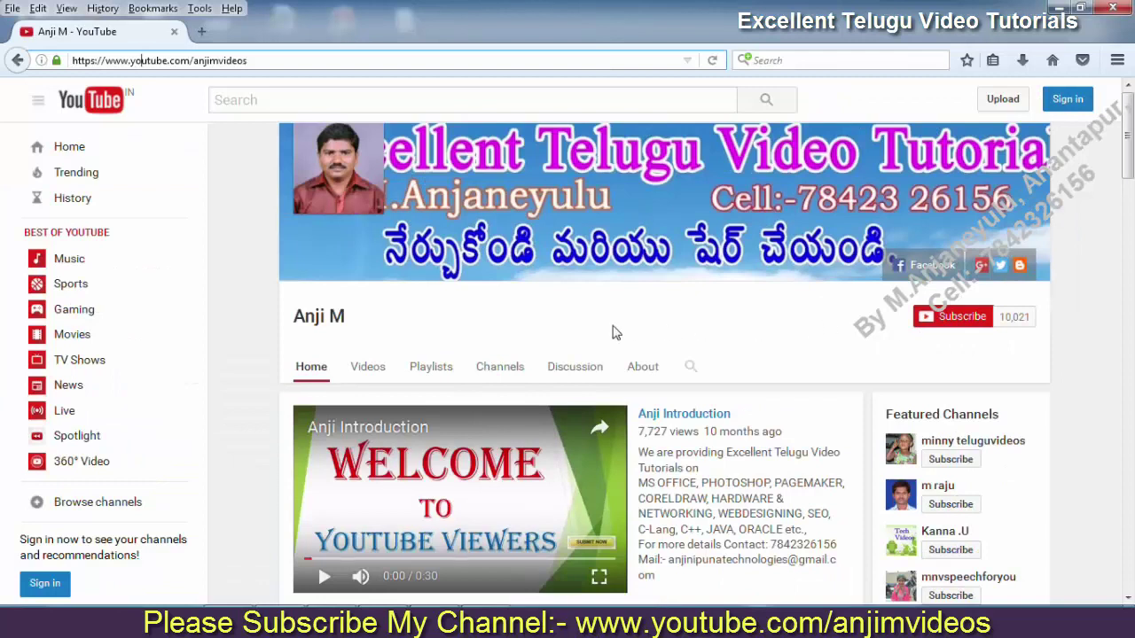
Step: Create a new U.S. Paper Letter 300 ppi document and rotate it 90° clockwise to landscape
click(274, 60)
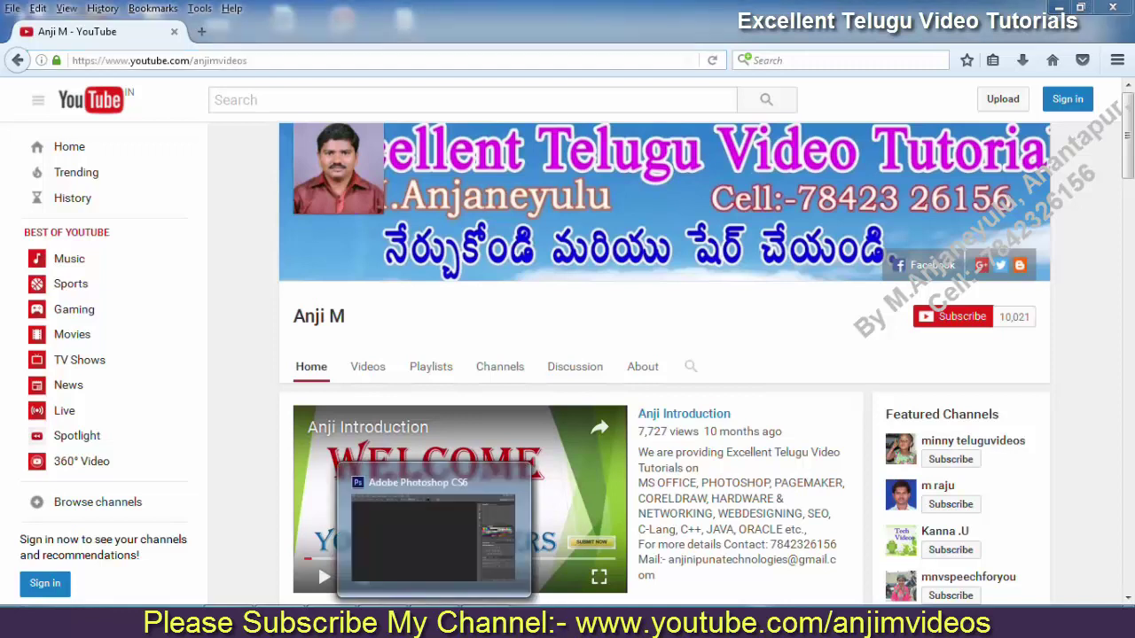
click(523, 596)
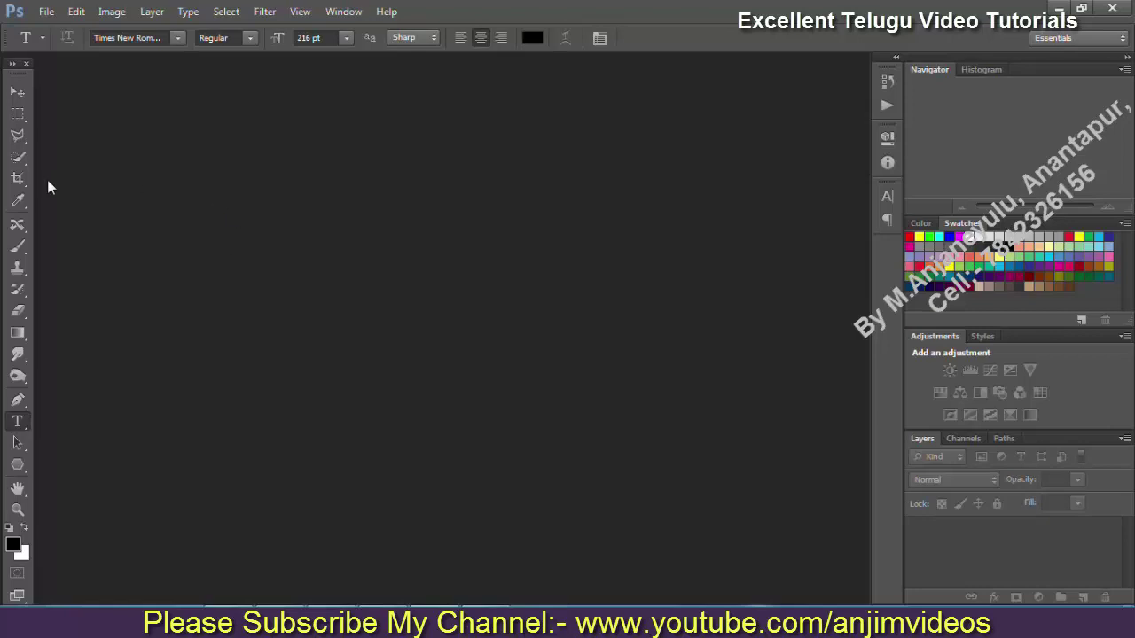
click(46, 13)
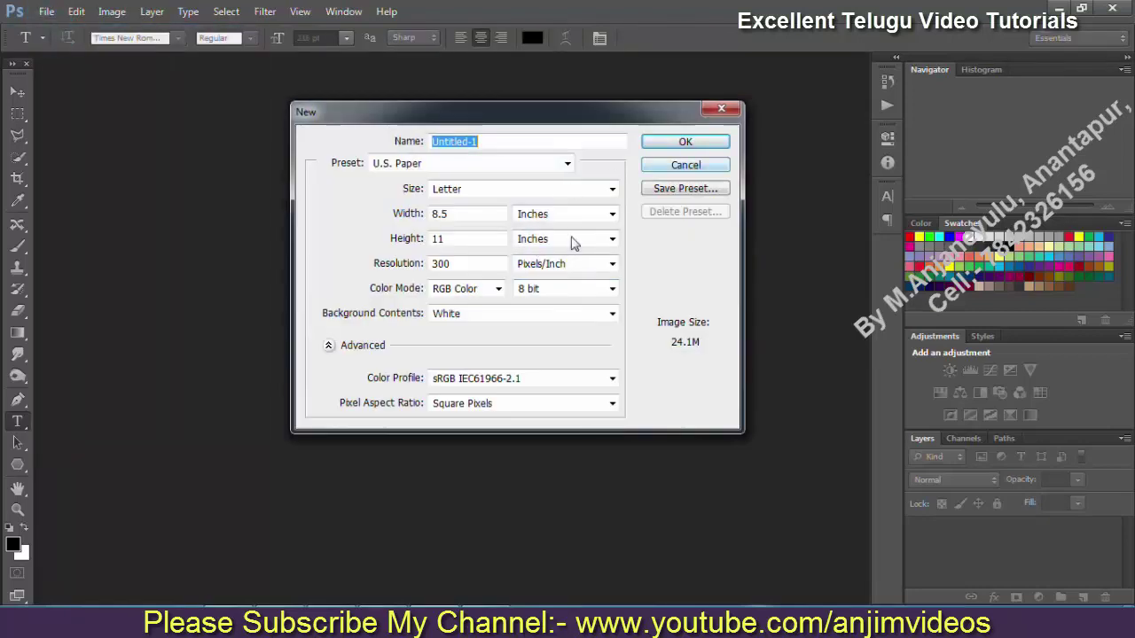
click(686, 142)
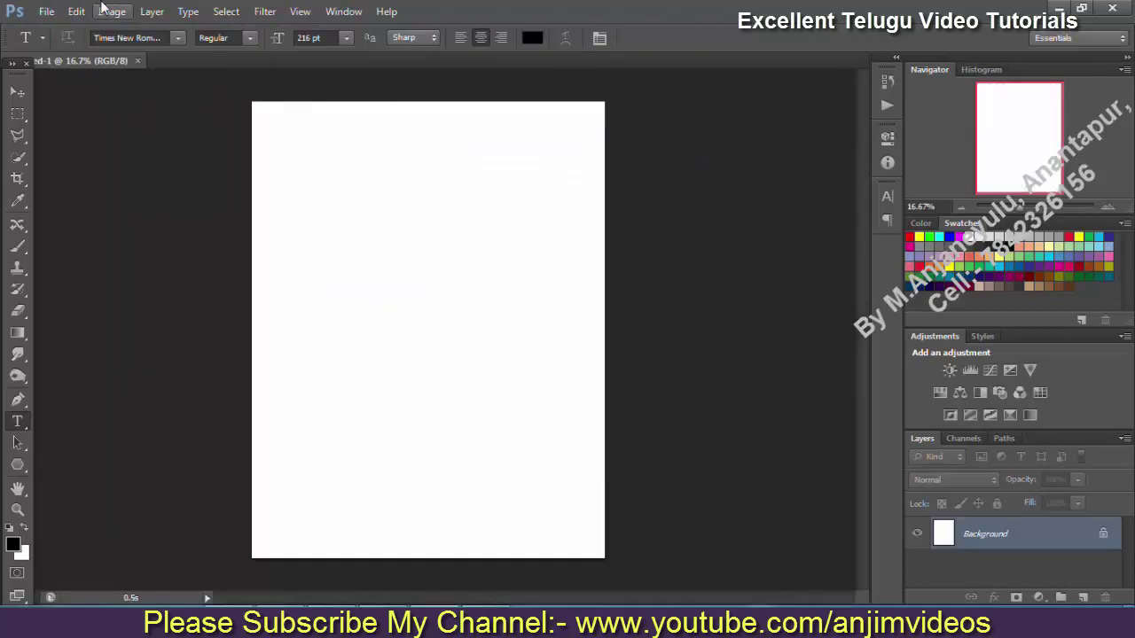
click(112, 12)
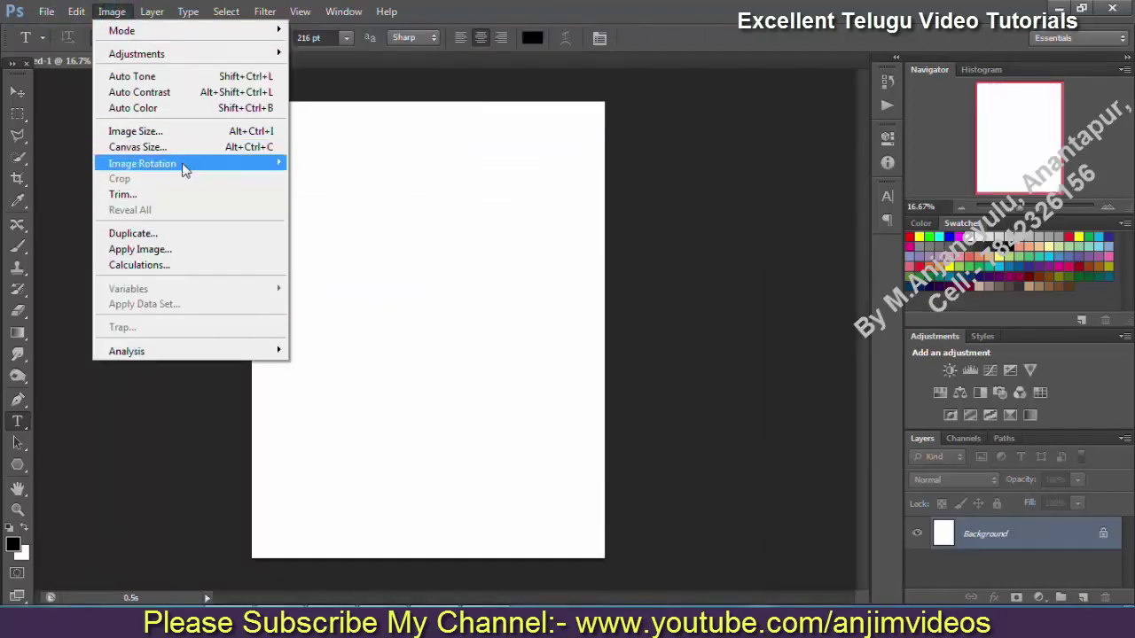
mouse_move(142, 163)
click(324, 177)
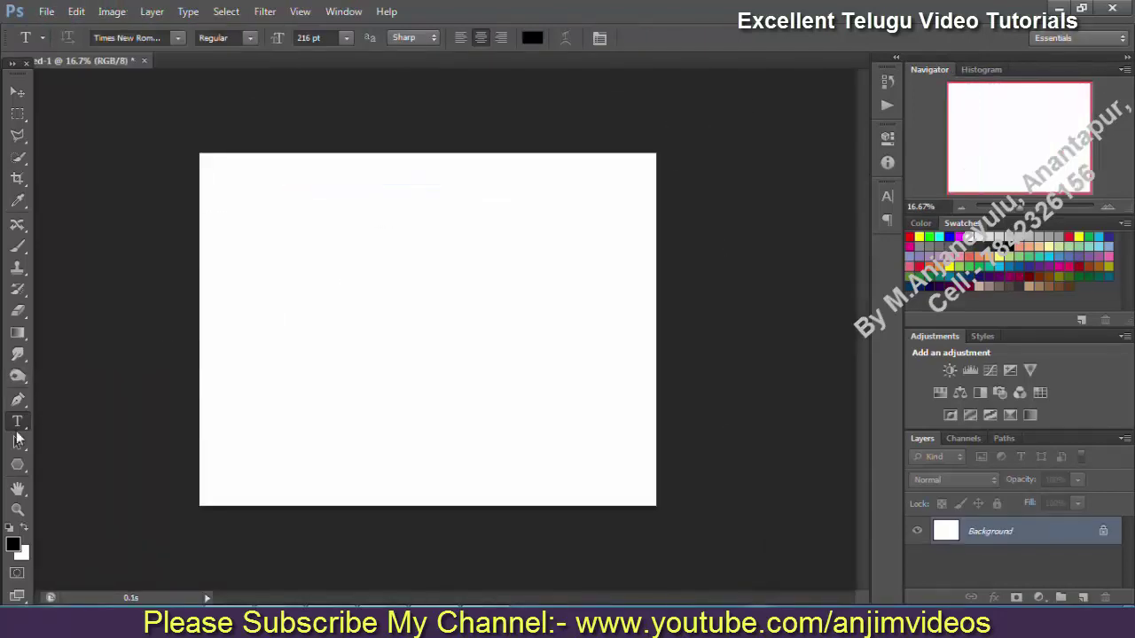
Step: Type the word anji on the canvas and move it to the centre
click(292, 314)
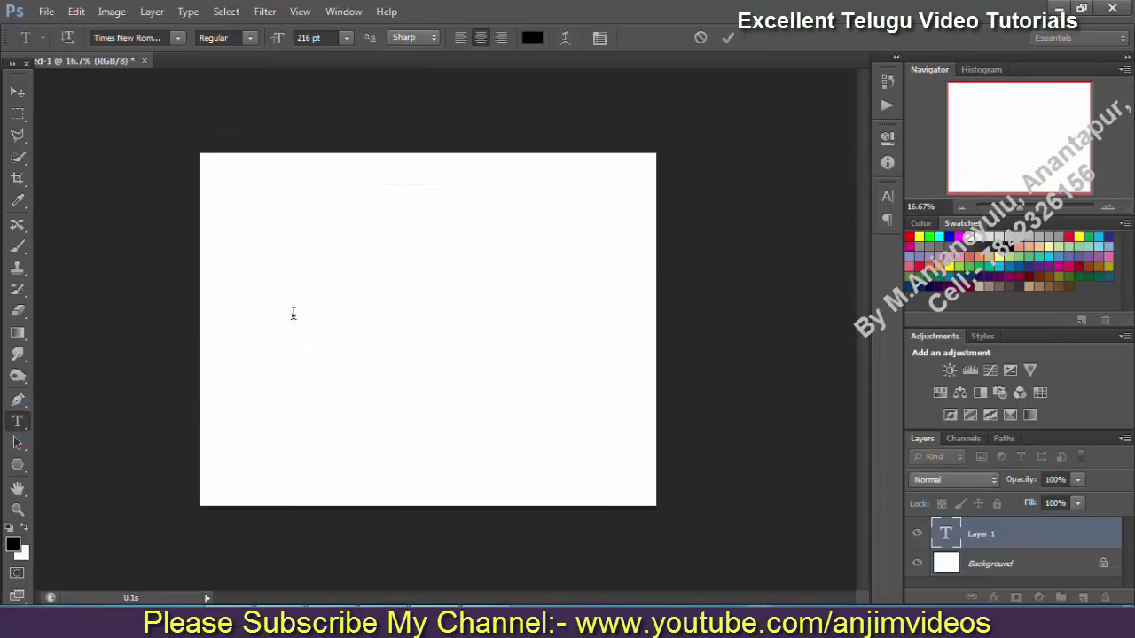
text(a)
key(BackSpace)
text(anji)
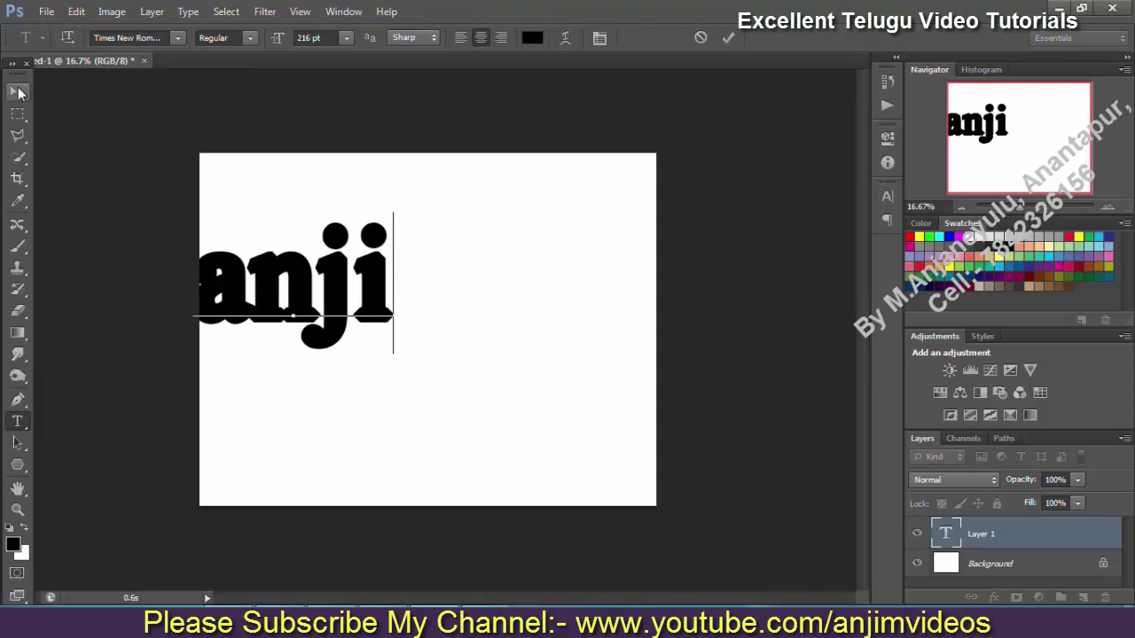
click(18, 86)
drag(345, 312, 437, 351)
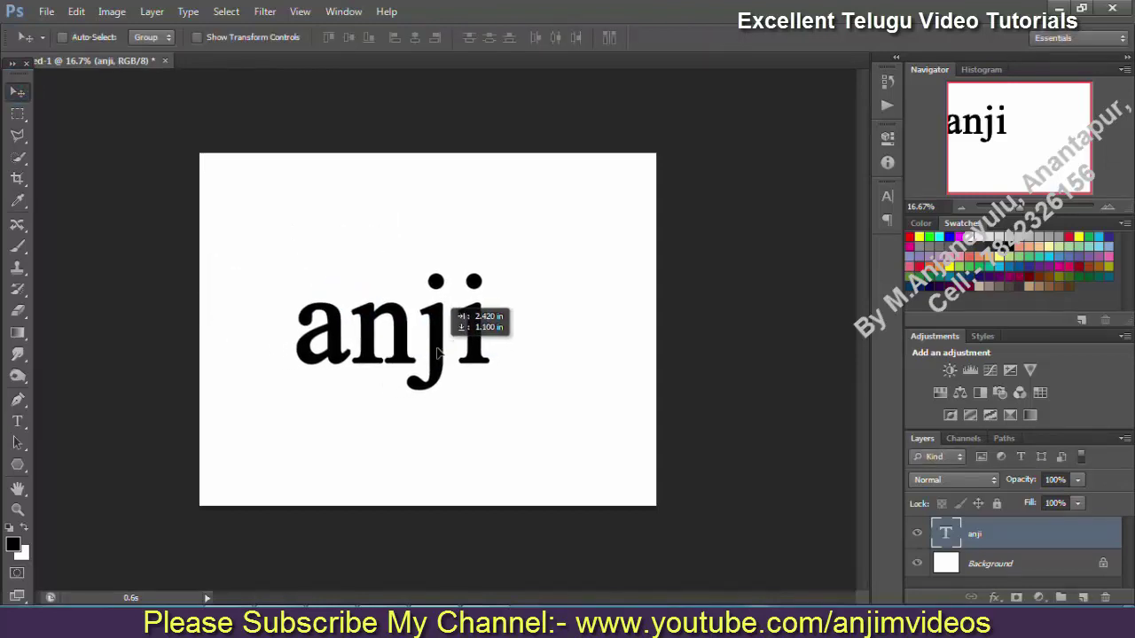
Step: Stretch the anji text horizontally to about 174% width
key(ctrl+t)
mouse_move(493, 328)
mouse_down()
mouse_move(578, 345)
mouse_move(599, 330)
mouse_up()
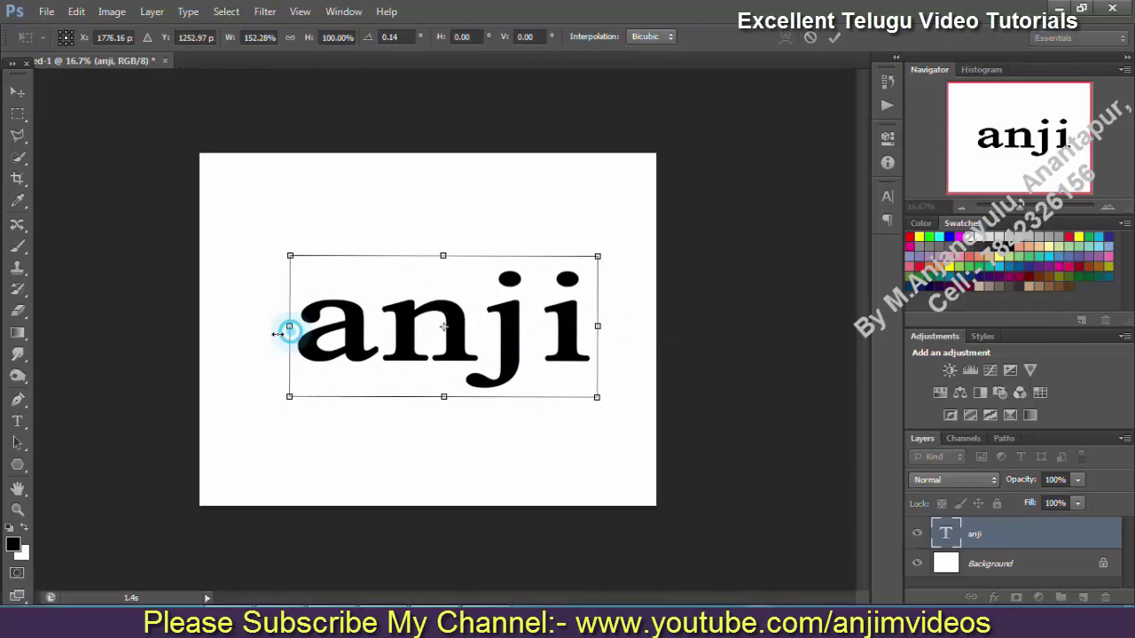
drag(293, 325, 248, 339)
key(Return)
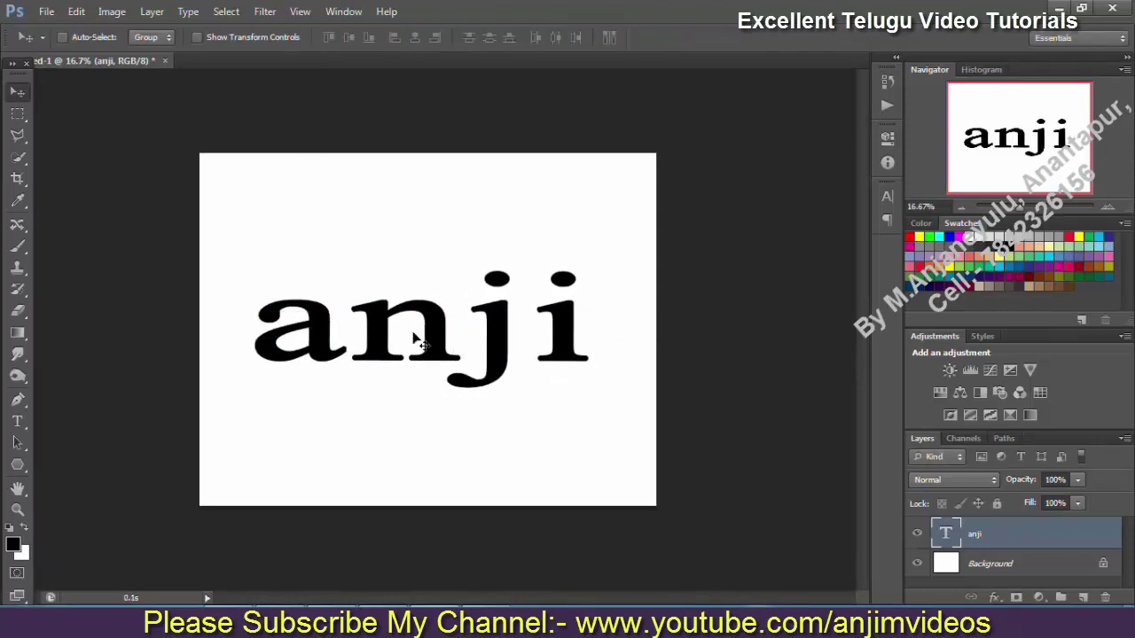
Step: Open the portrait photo and drag it into the anji document as a new layer
click(42, 12)
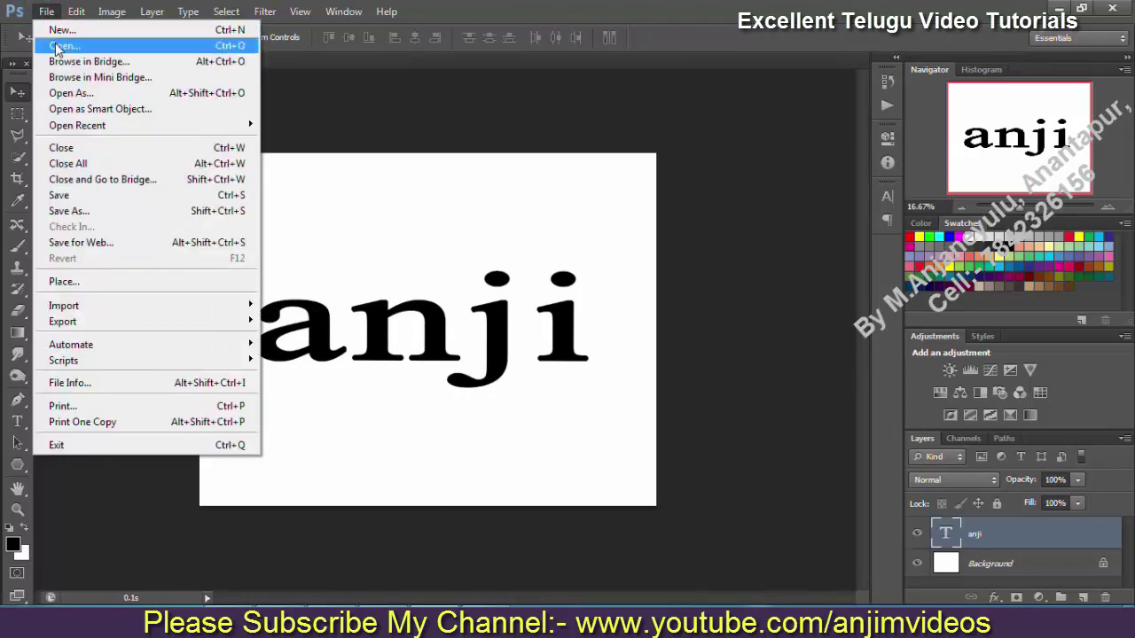
click(59, 47)
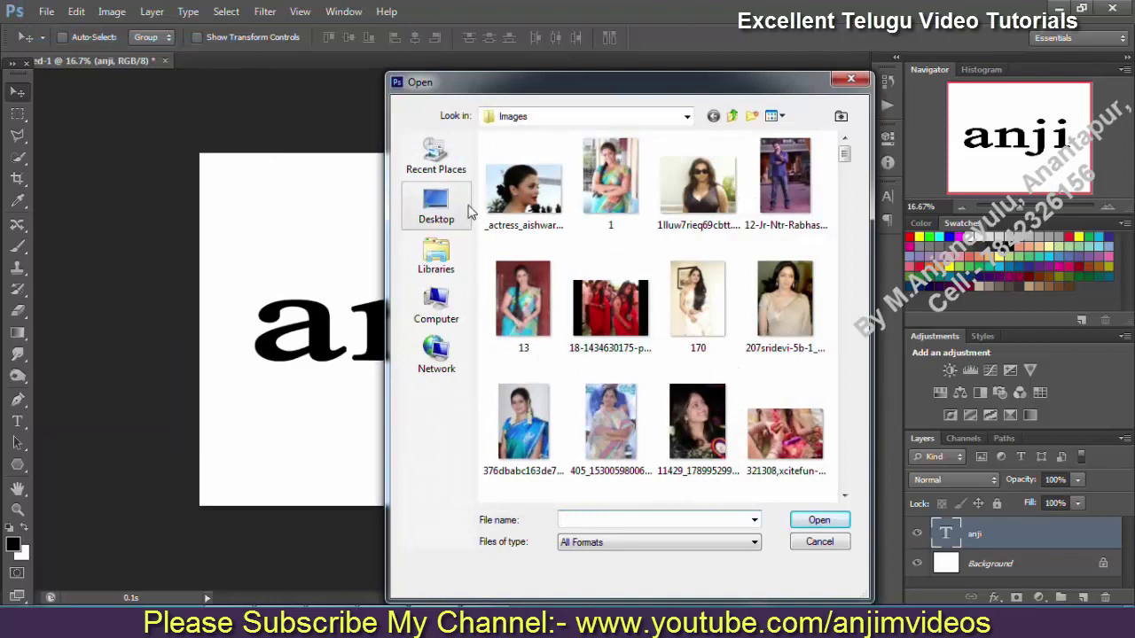
click(523, 186)
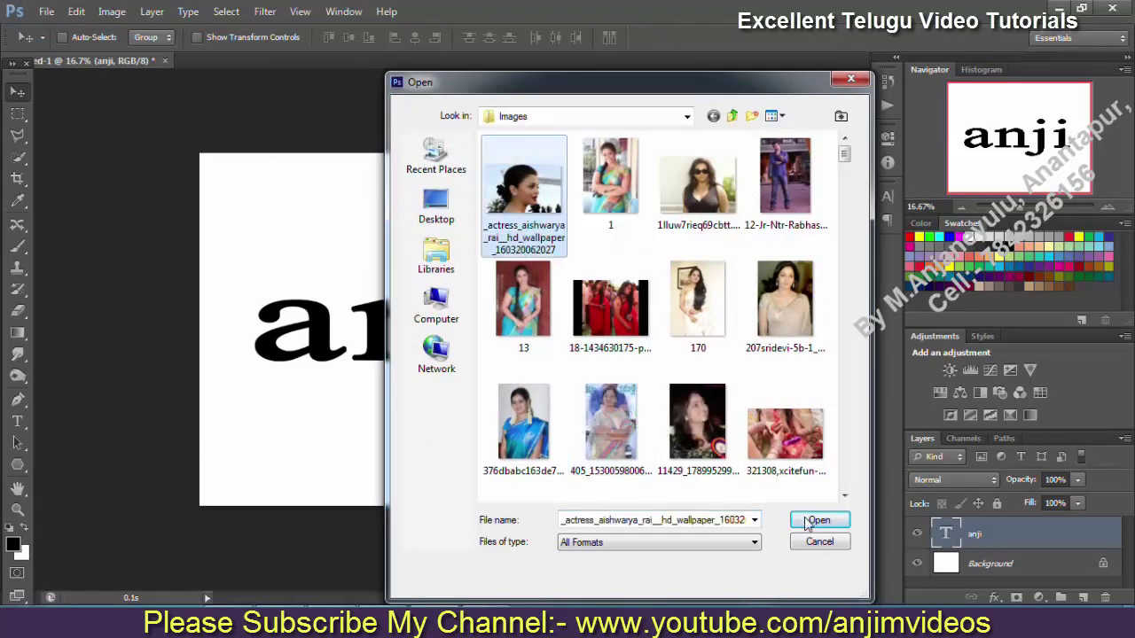
click(817, 520)
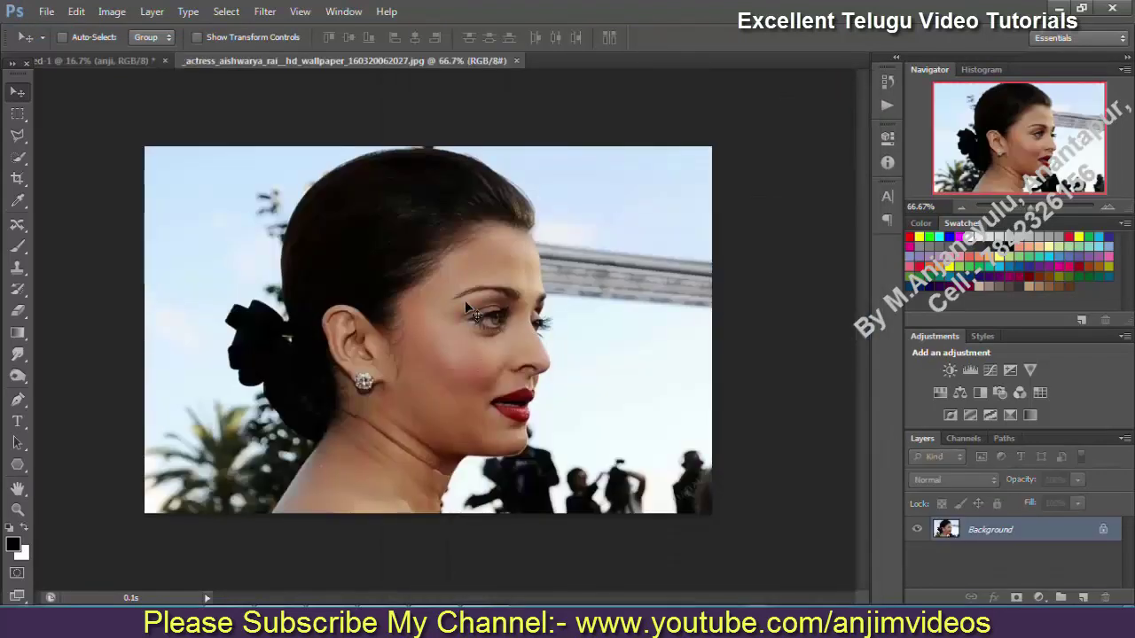
drag(407, 338, 113, 69)
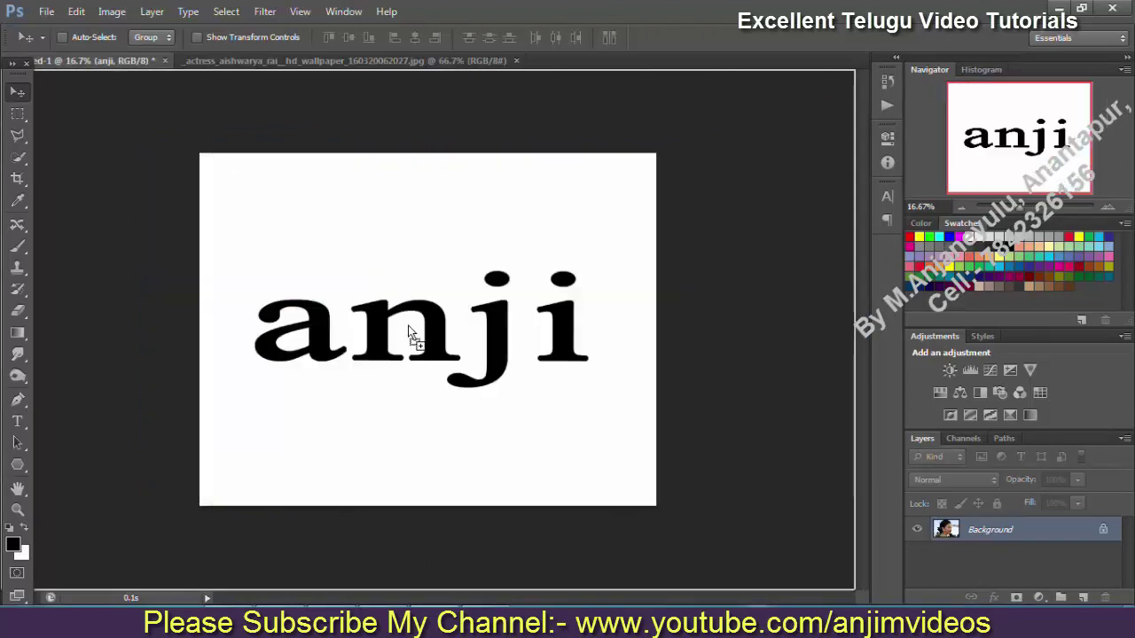
mouse_move(104, 66)
mouse_down()
mouse_move(415, 332)
mouse_move(275, 335)
mouse_up()
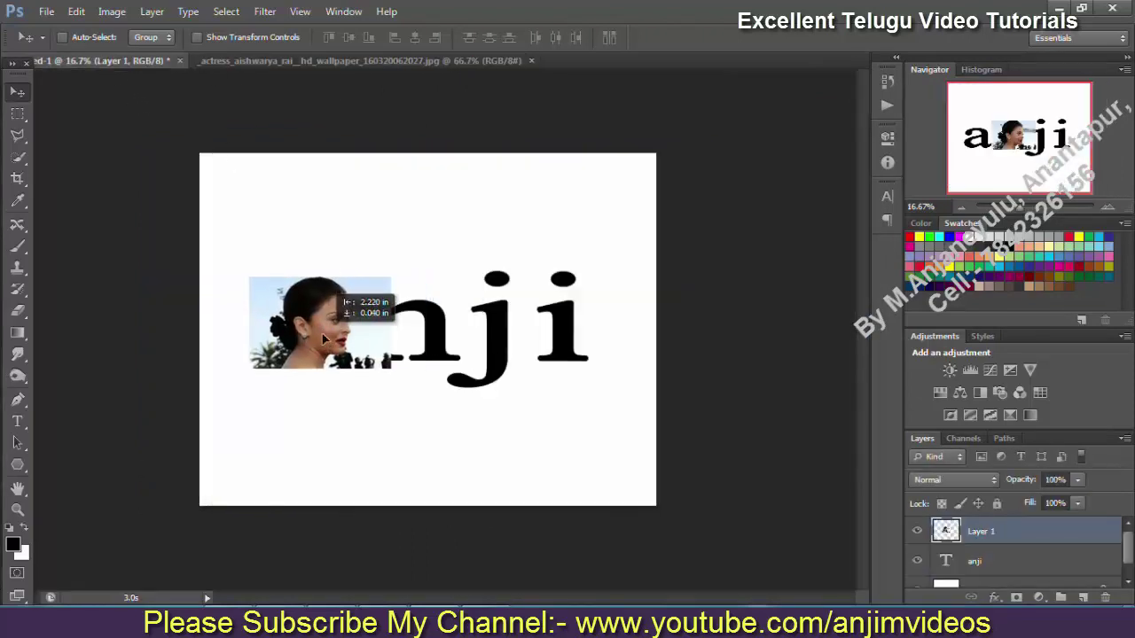
Step: Resize the photo layer into a wide band covering the whole anji word
key(ctrl+t)
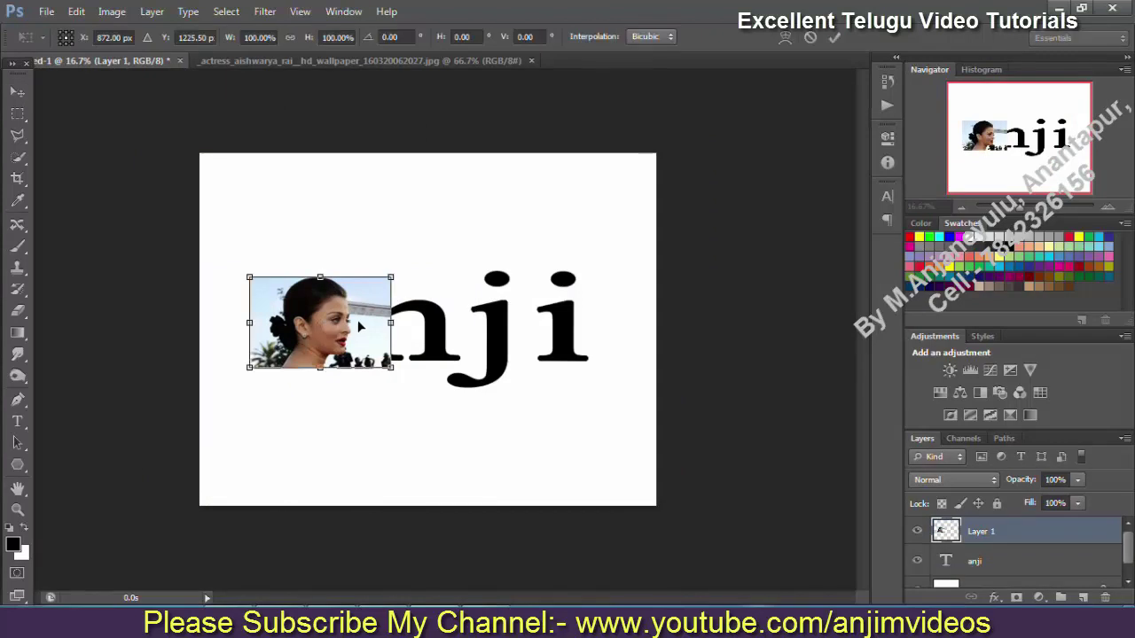
key(Return)
click(76, 11)
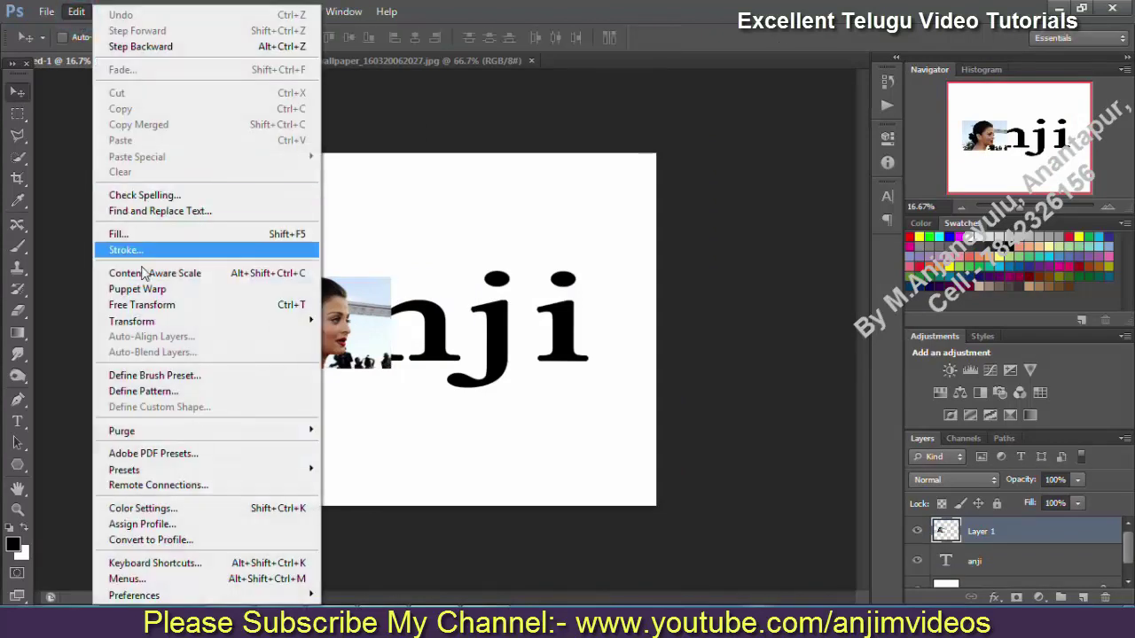
click(169, 304)
mouse_move(393, 324)
mouse_down()
mouse_move(512, 352)
mouse_move(594, 355)
mouse_up()
drag(456, 374, 464, 390)
drag(431, 295, 431, 258)
drag(458, 388, 458, 406)
key(Return)
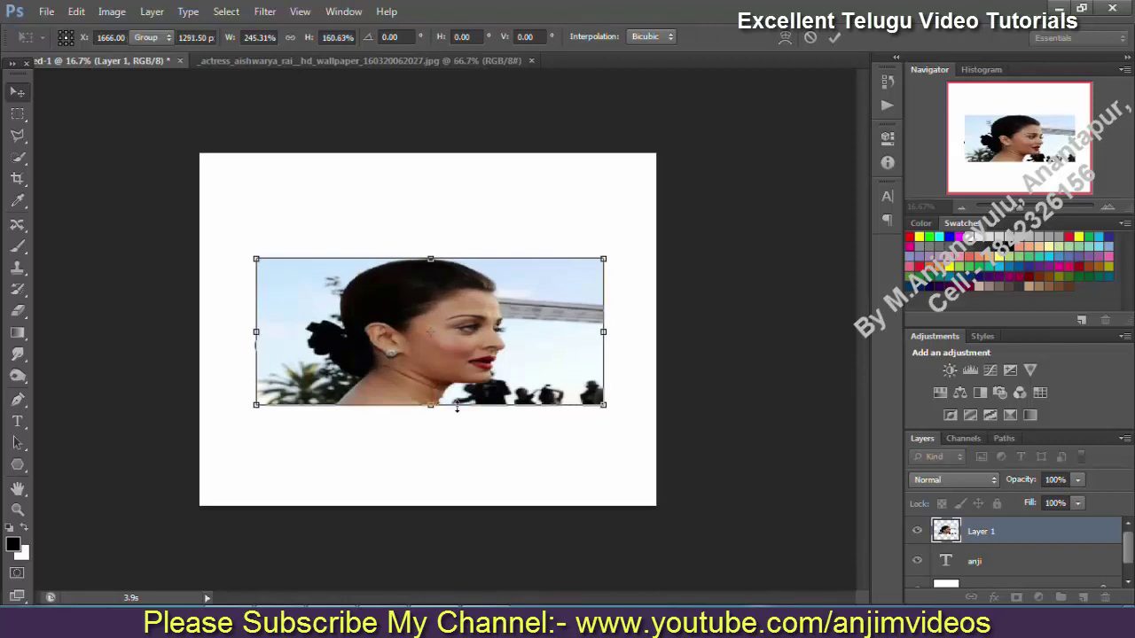
key(ctrl+t)
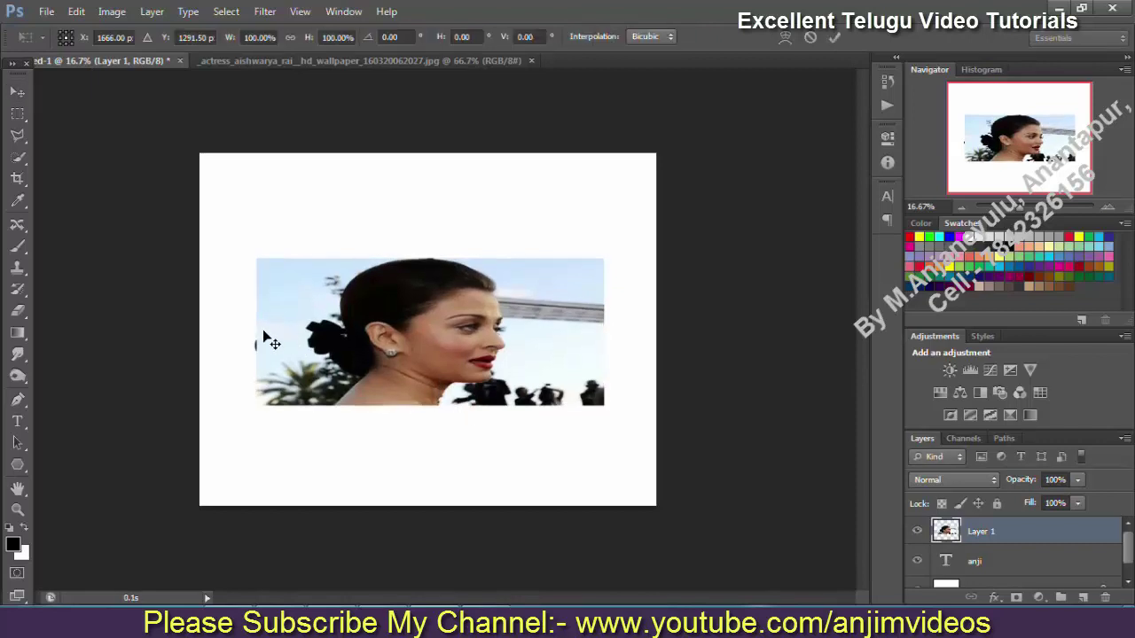
drag(256, 332, 236, 332)
key(Return)
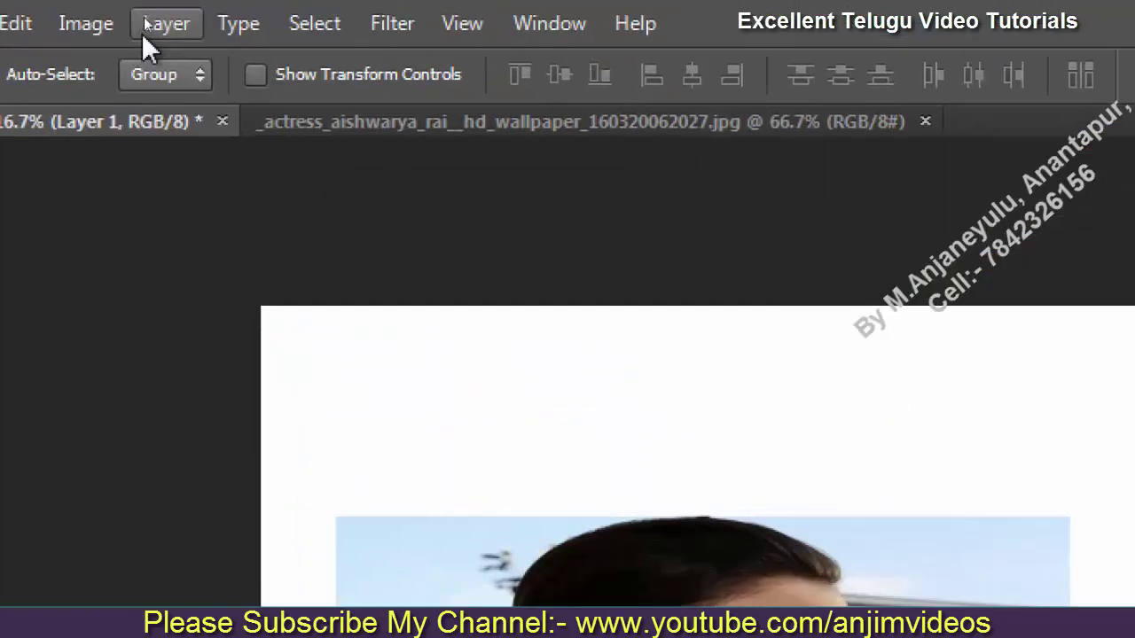
Step: Clip Layer 1 to the anji text and shift the photo down inside the letters
click(146, 36)
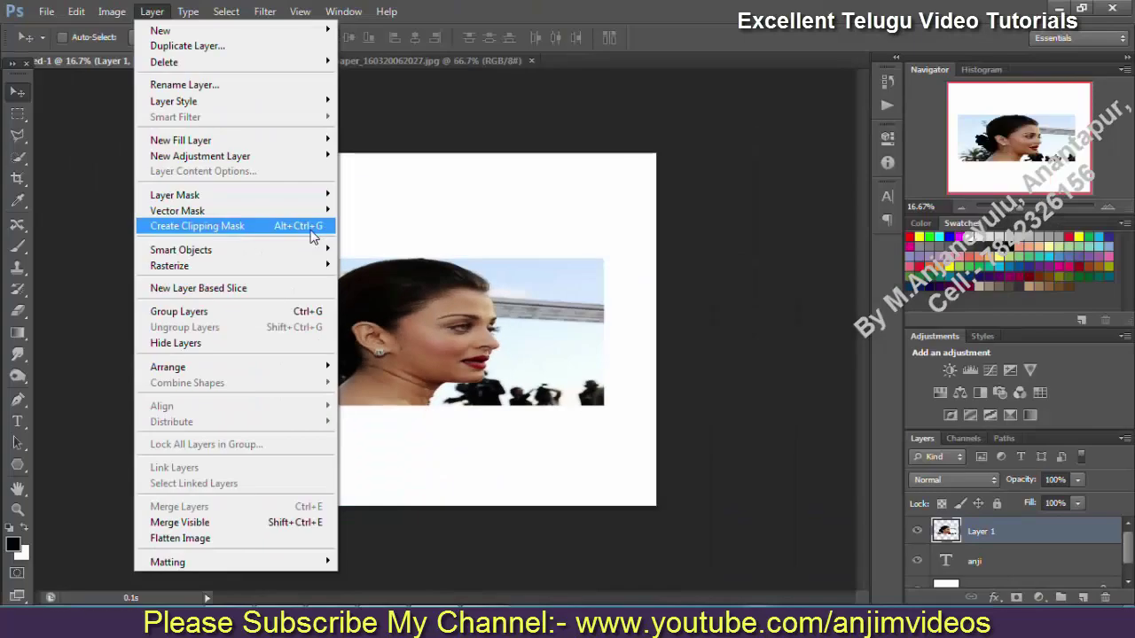
click(308, 227)
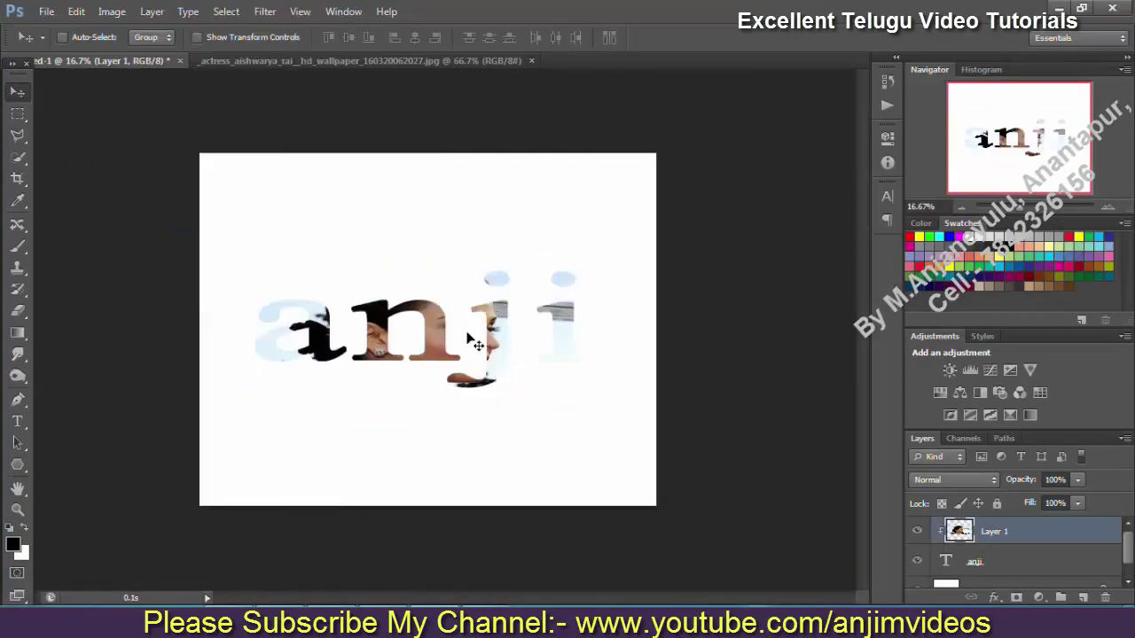
mouse_move(501, 352)
mouse_down()
mouse_move(476, 352)
mouse_move(501, 366)
mouse_up()
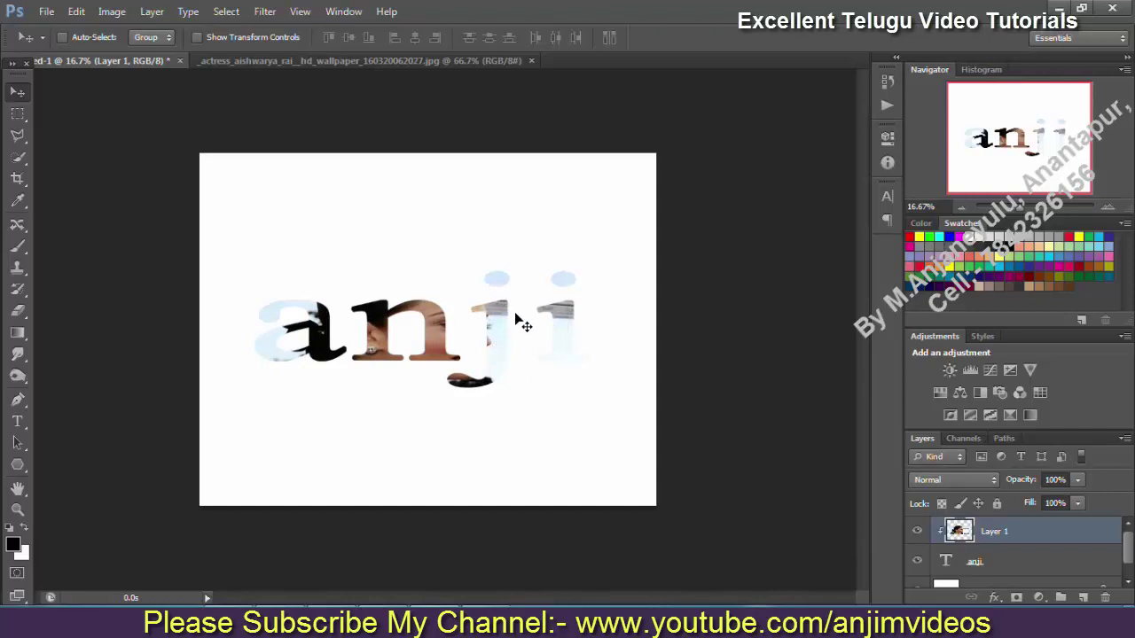
click(522, 430)
Step: Open butter.jpg from the Images folder
click(46, 11)
click(53, 40)
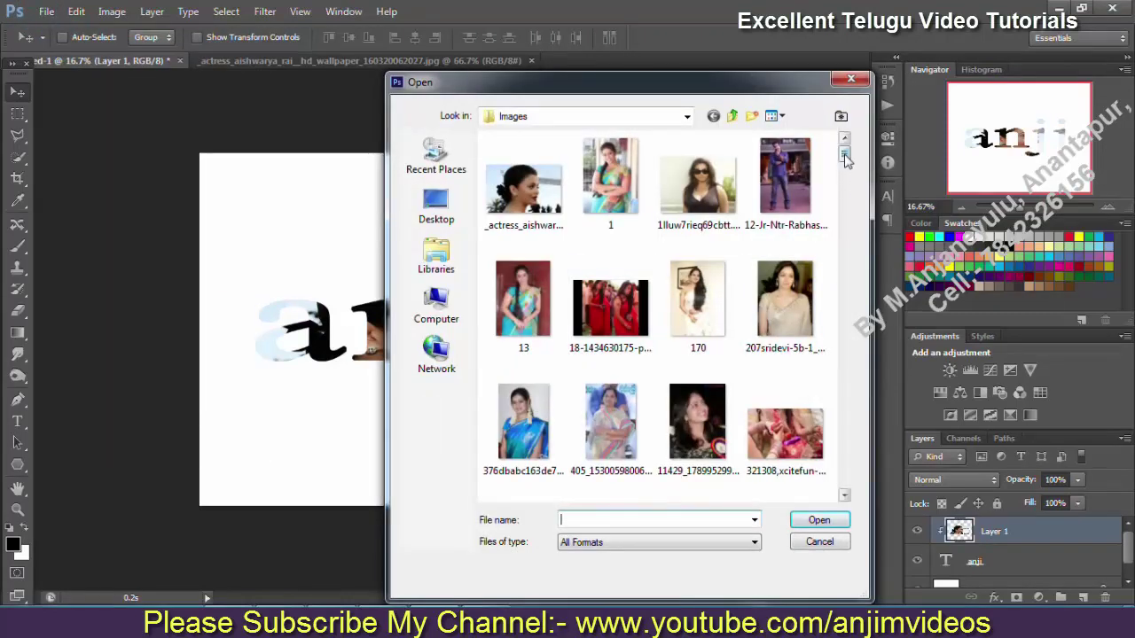
drag(844, 152, 844, 328)
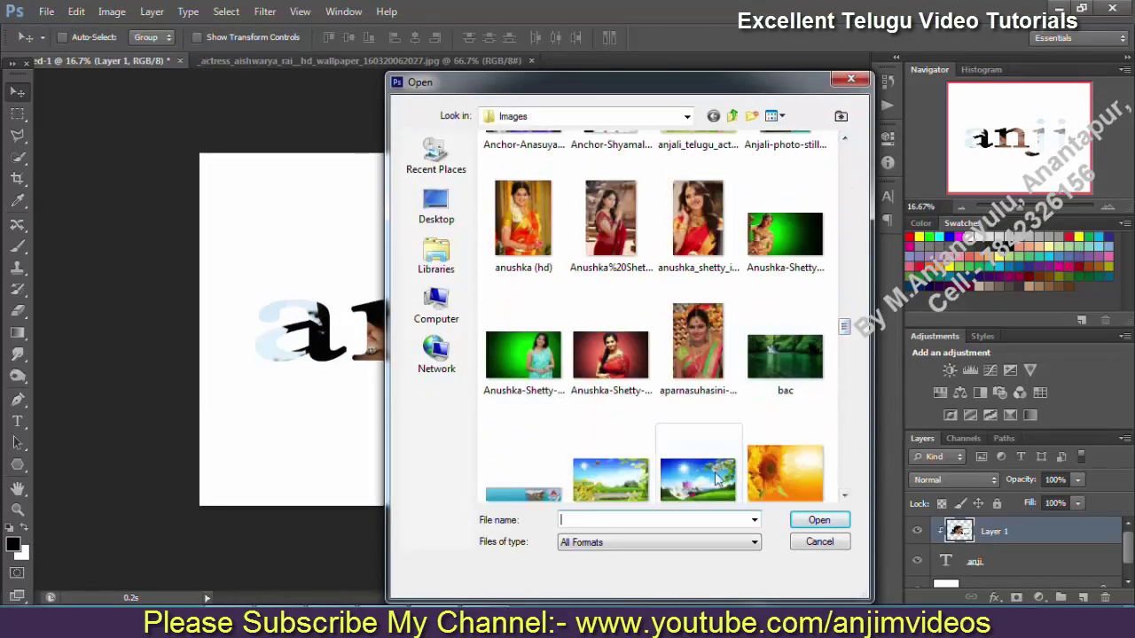
click(701, 470)
scroll(703, 457, down, 1)
scroll(703, 454, down, 1)
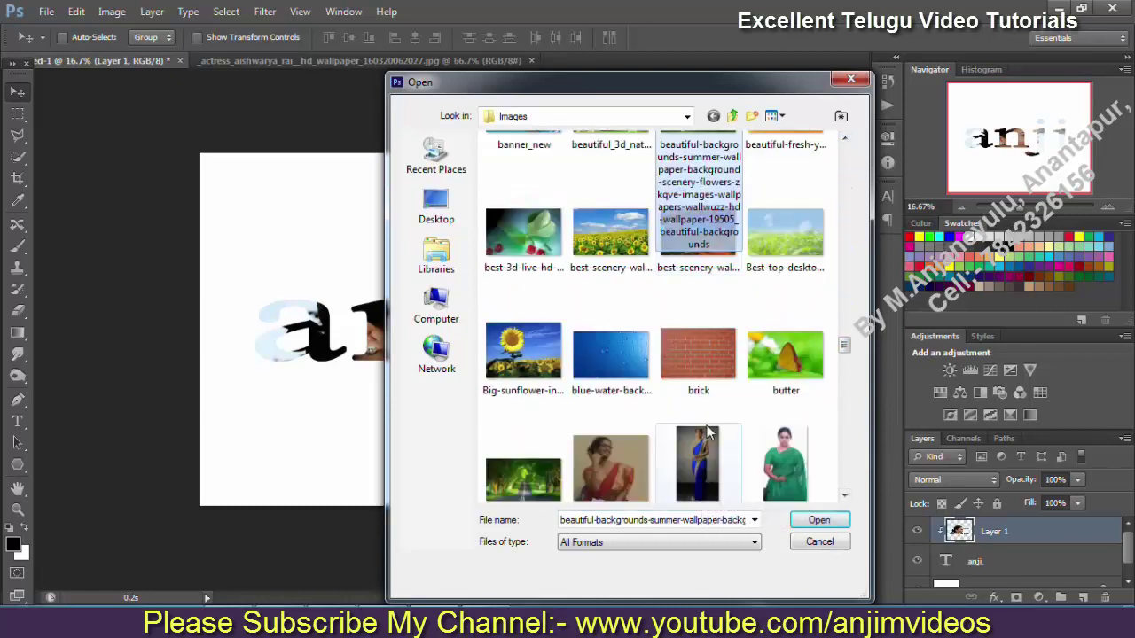
click(785, 355)
click(817, 520)
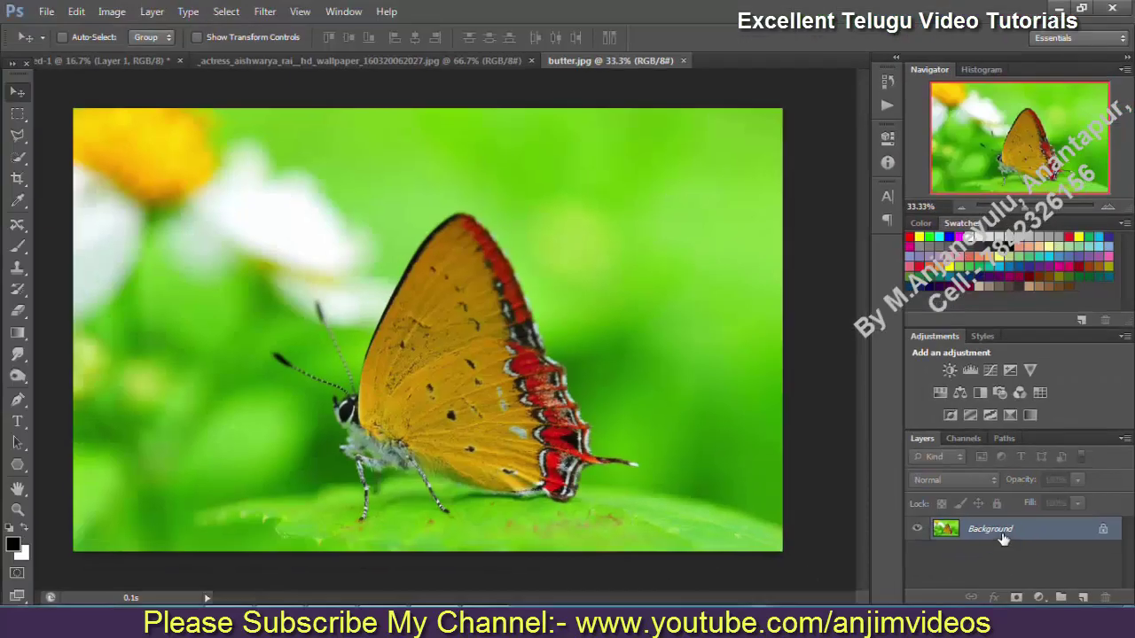
Step: Convert the butterfly Background into Layer 0 and duplicate it as Layer 0 copy
double_click(1001, 532)
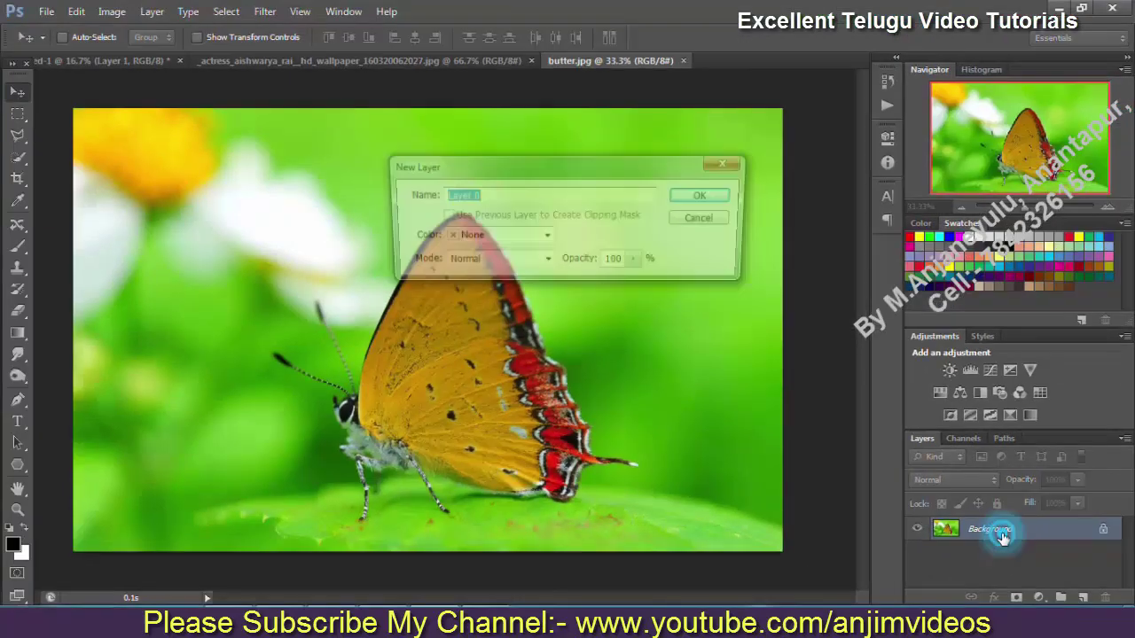
click(707, 197)
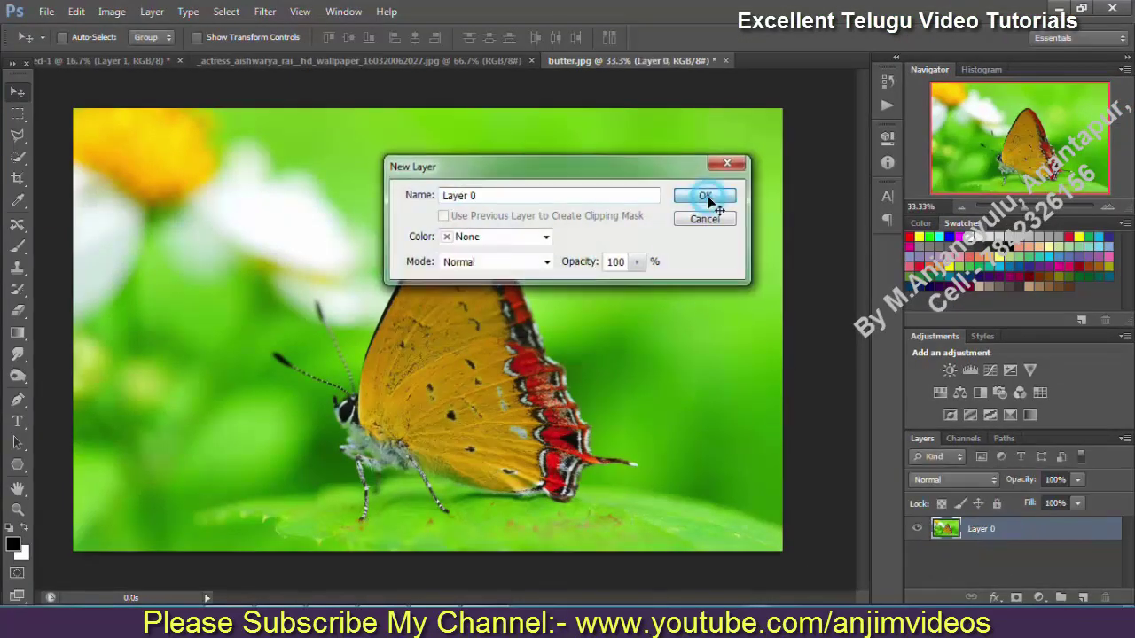
right_click(983, 532)
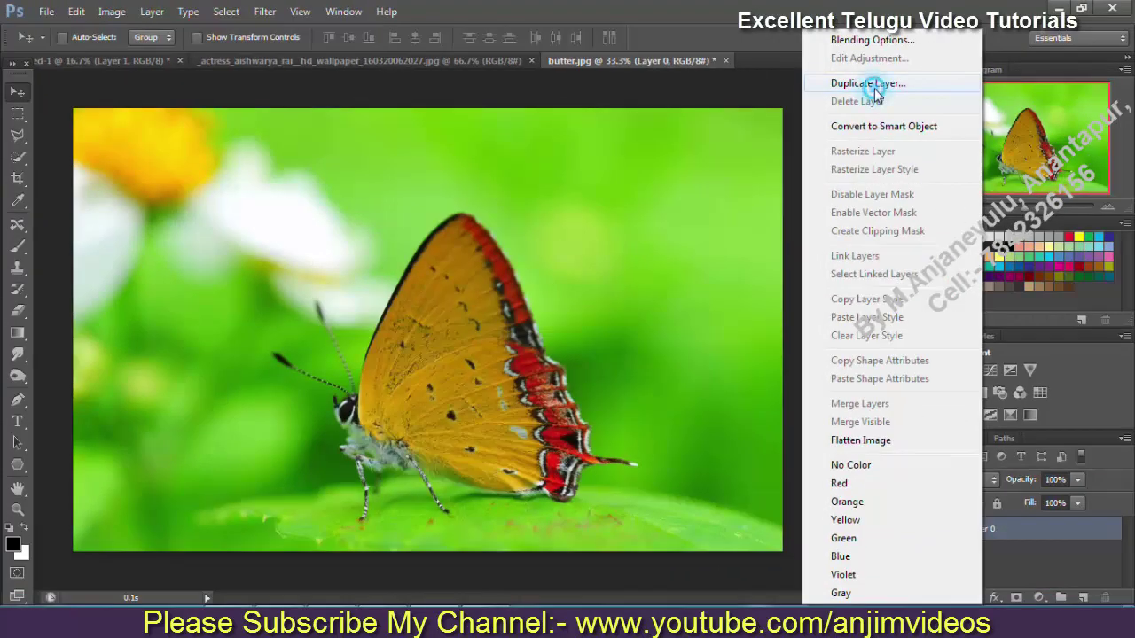
click(878, 78)
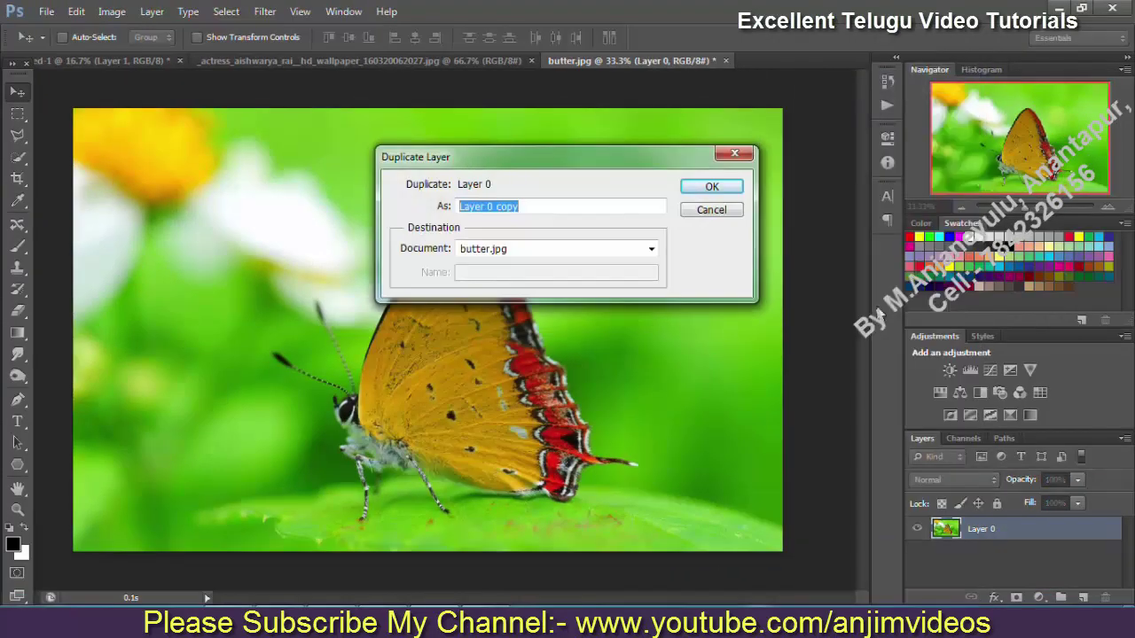
click(712, 186)
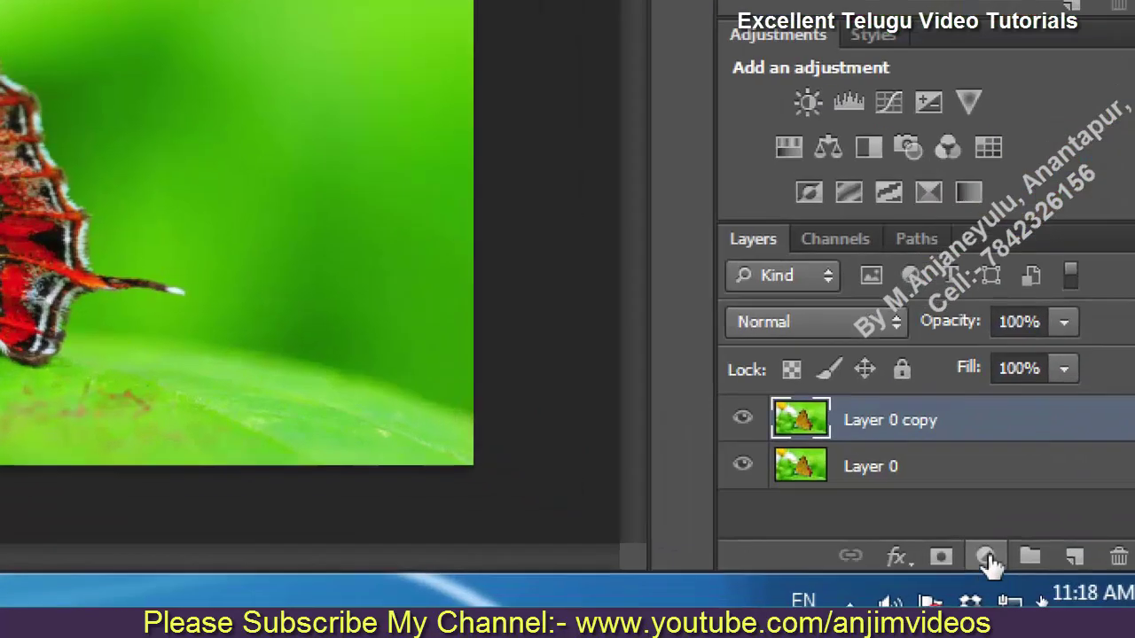
click(987, 557)
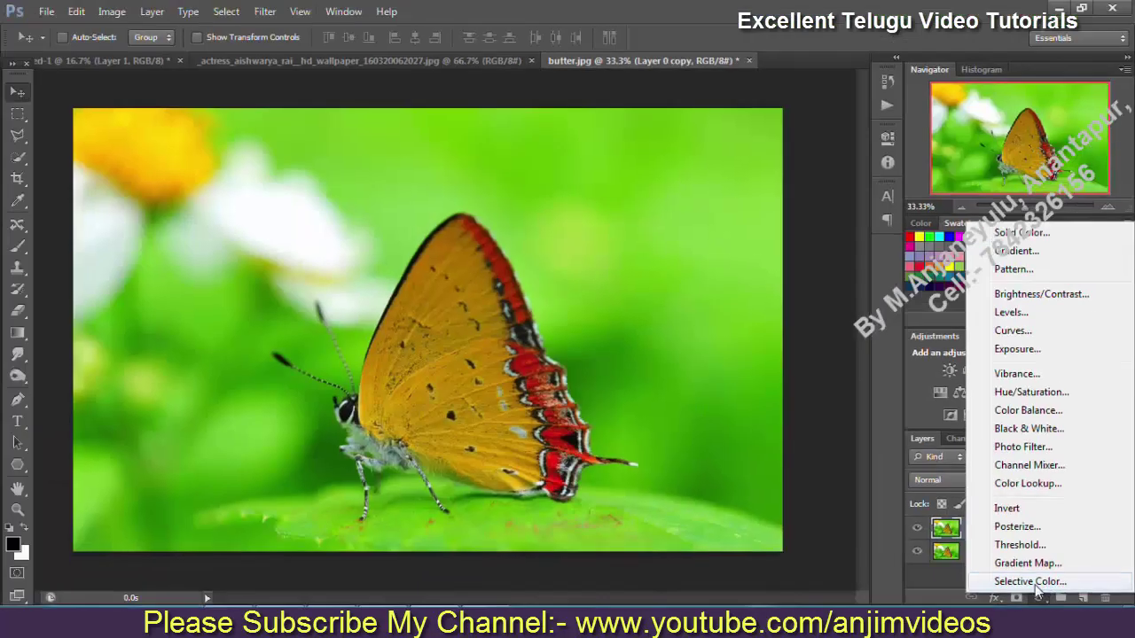
Step: Add a white (ffffff) Solid Color fill layer and move Layer 0 copy above it
click(1021, 233)
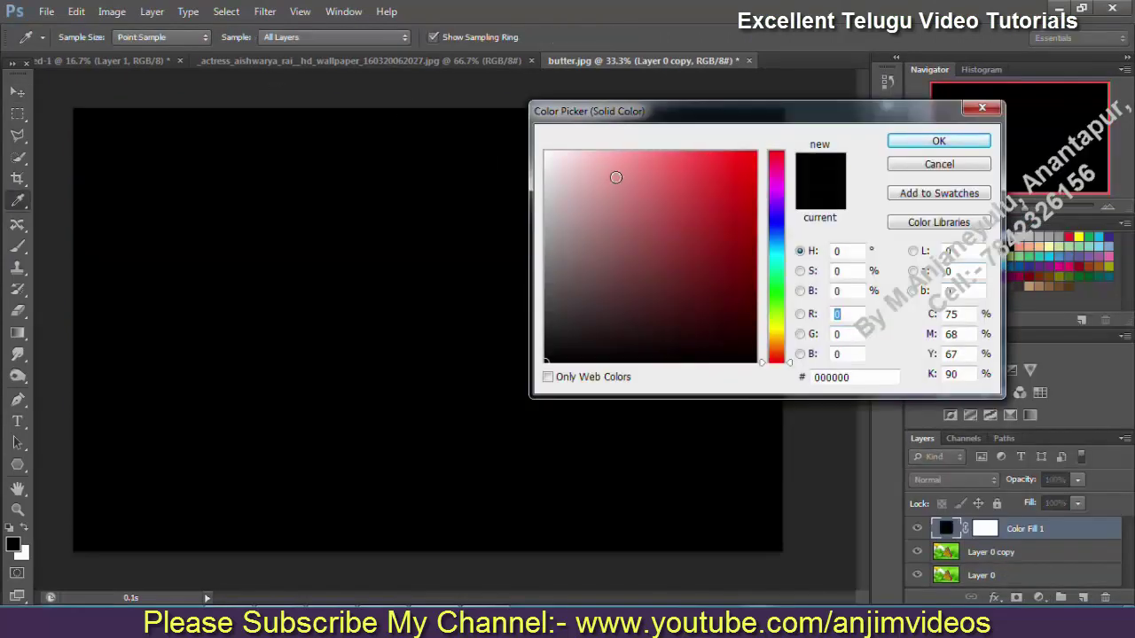
drag(615, 177, 546, 152)
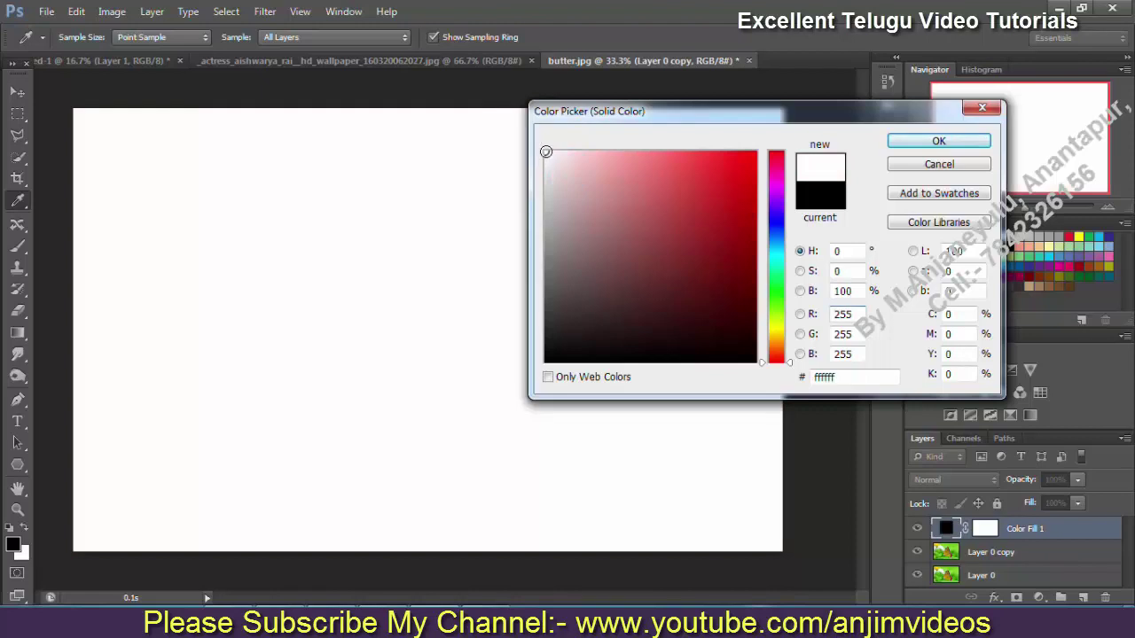
click(938, 141)
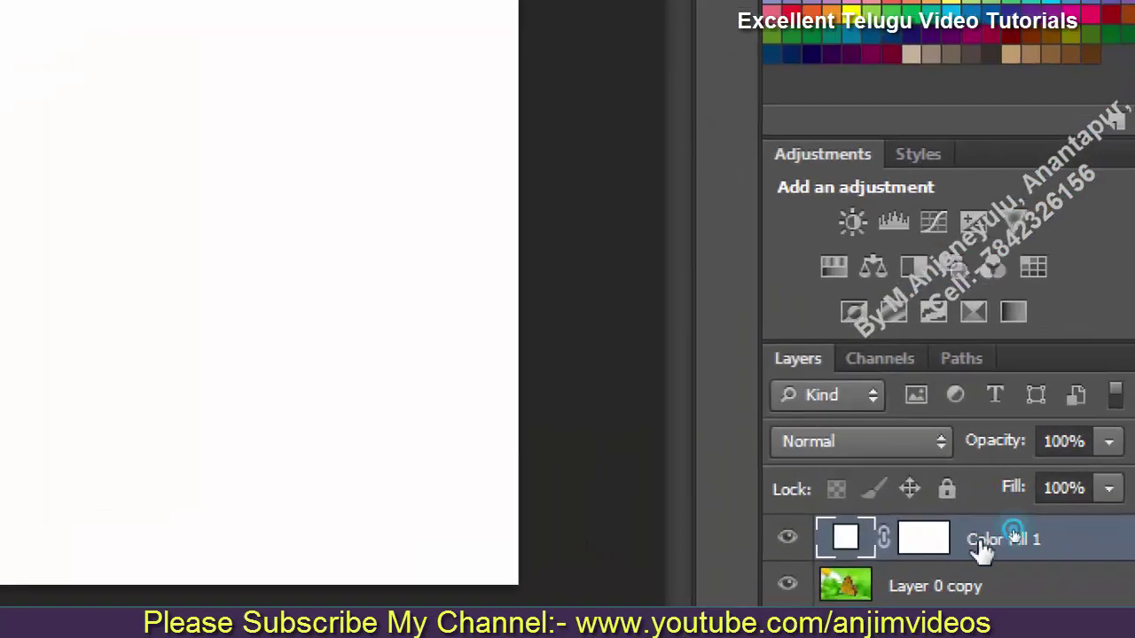
drag(976, 586, 971, 558)
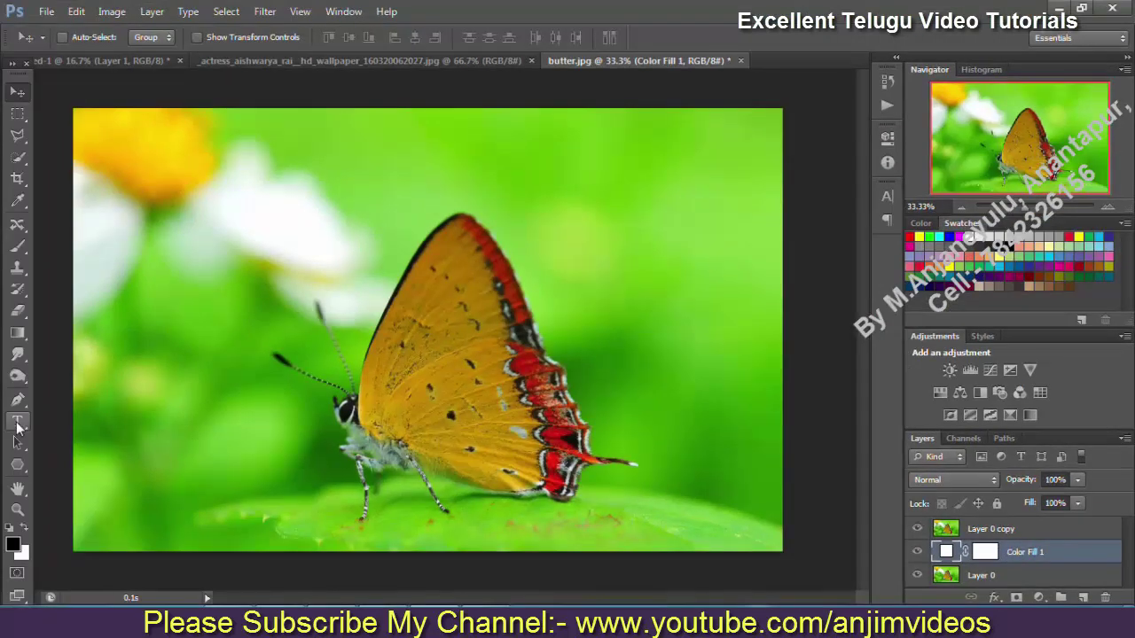
Step: Type ANJI in Times New Roman on the butterfly photo and nudge it right
click(17, 422)
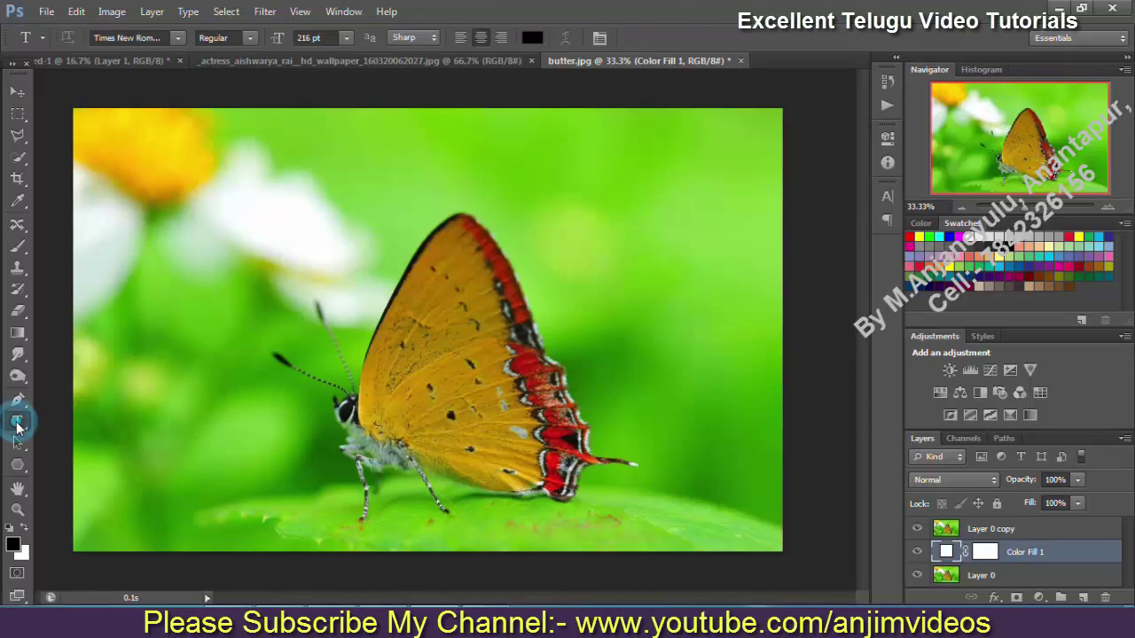
click(199, 312)
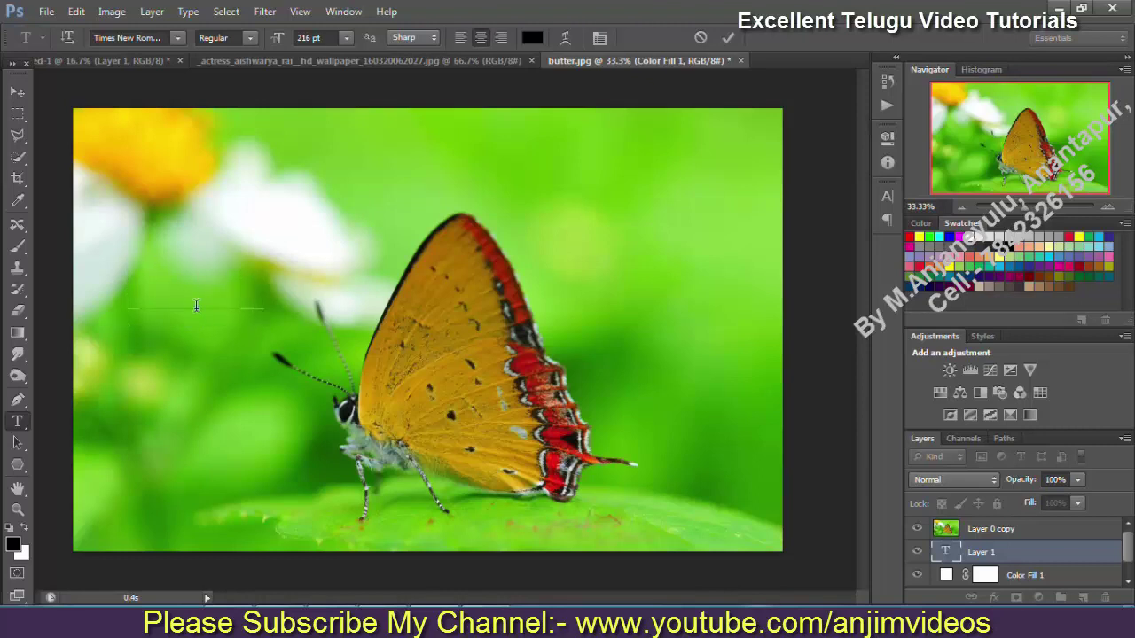
key(Escape)
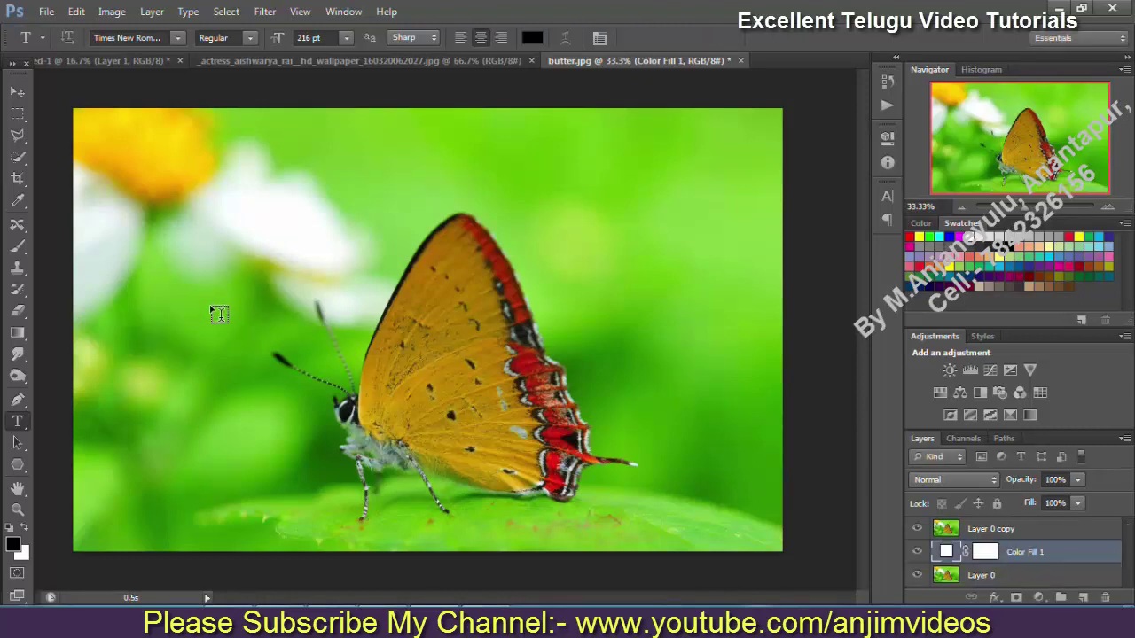
click(998, 532)
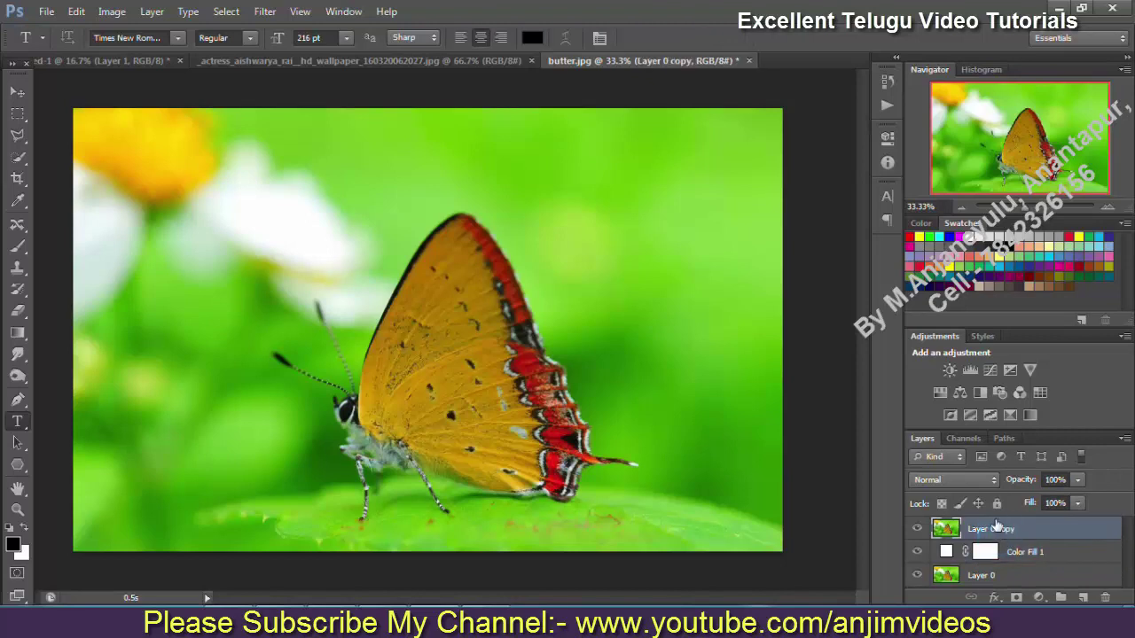
click(230, 330)
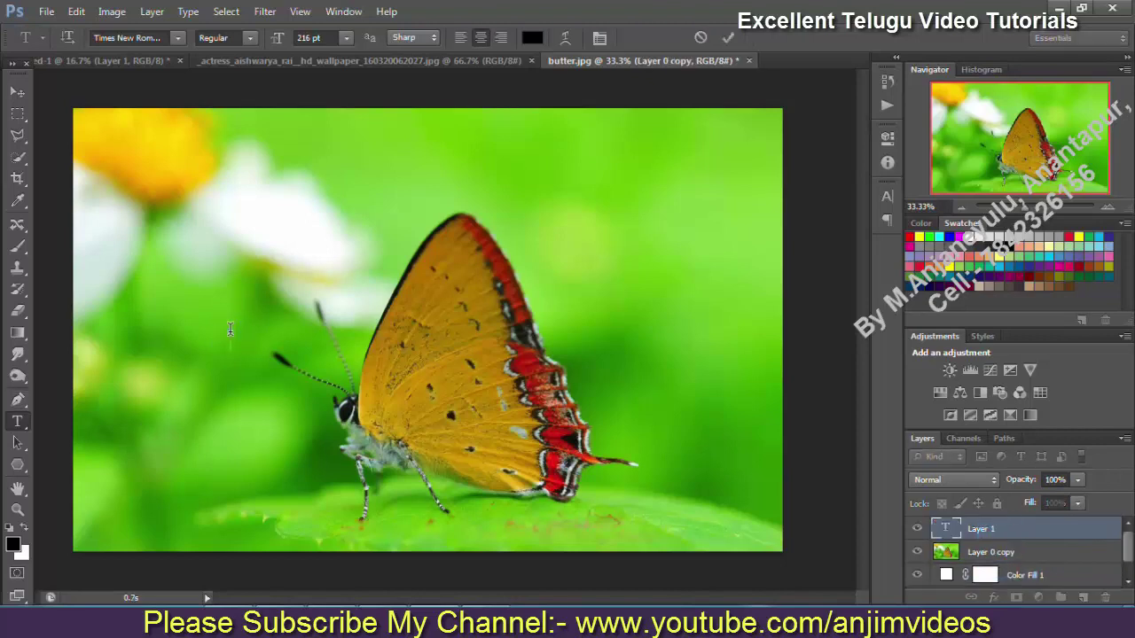
text(ANJI)
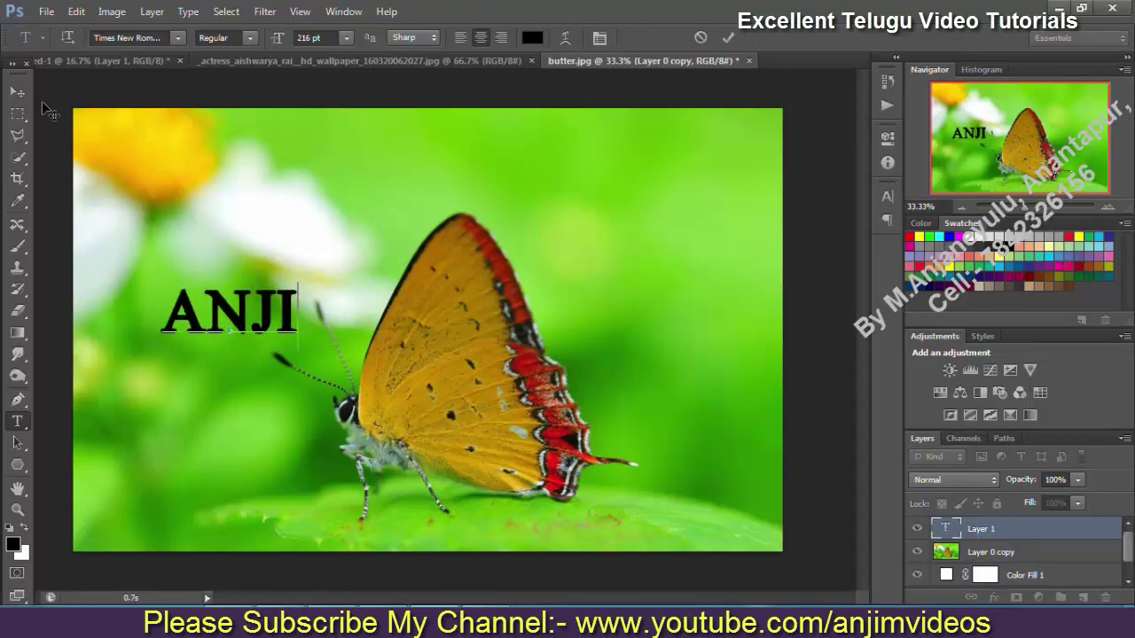
click(18, 92)
drag(288, 323, 343, 327)
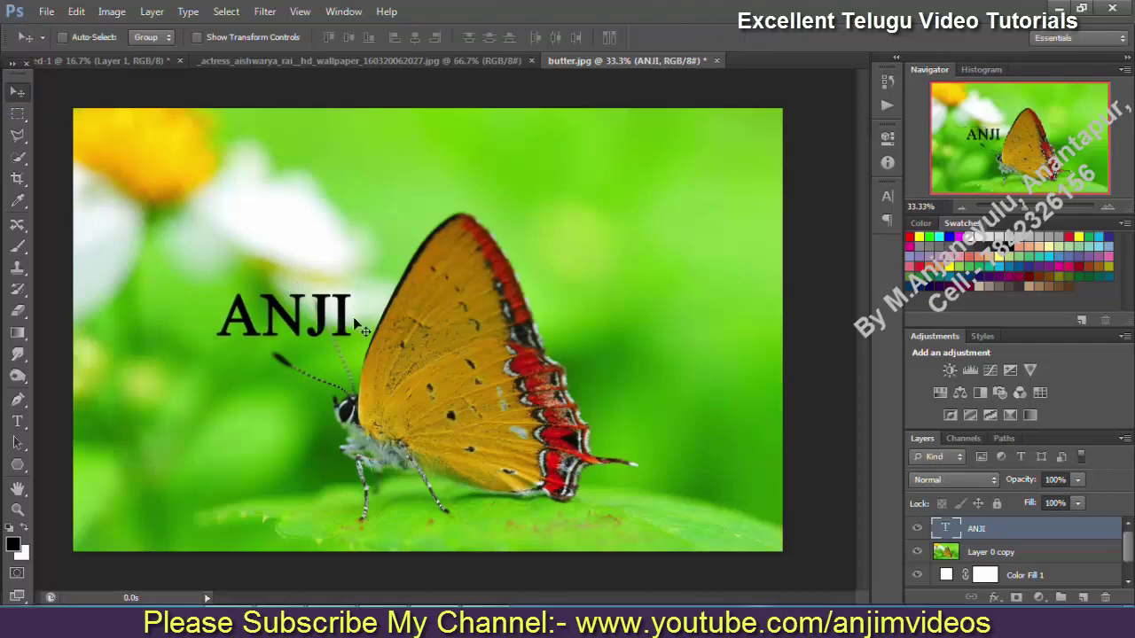
Step: Free Transform ANJI to span most of the photo, then move its layer beneath Layer 0 copy
click(76, 11)
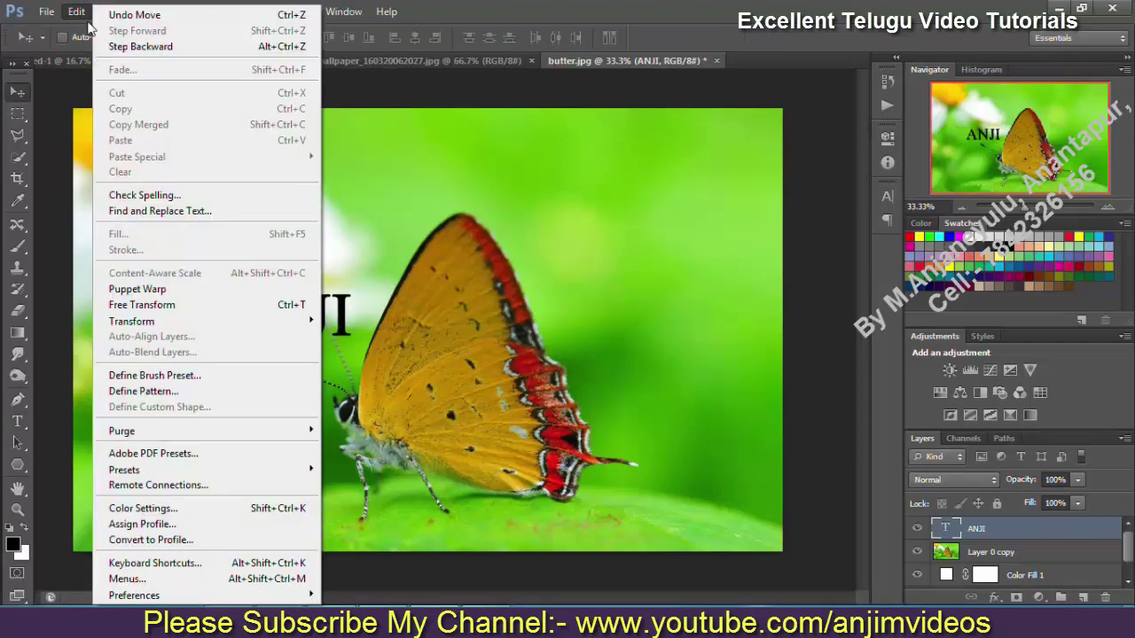
click(211, 307)
drag(353, 319, 625, 346)
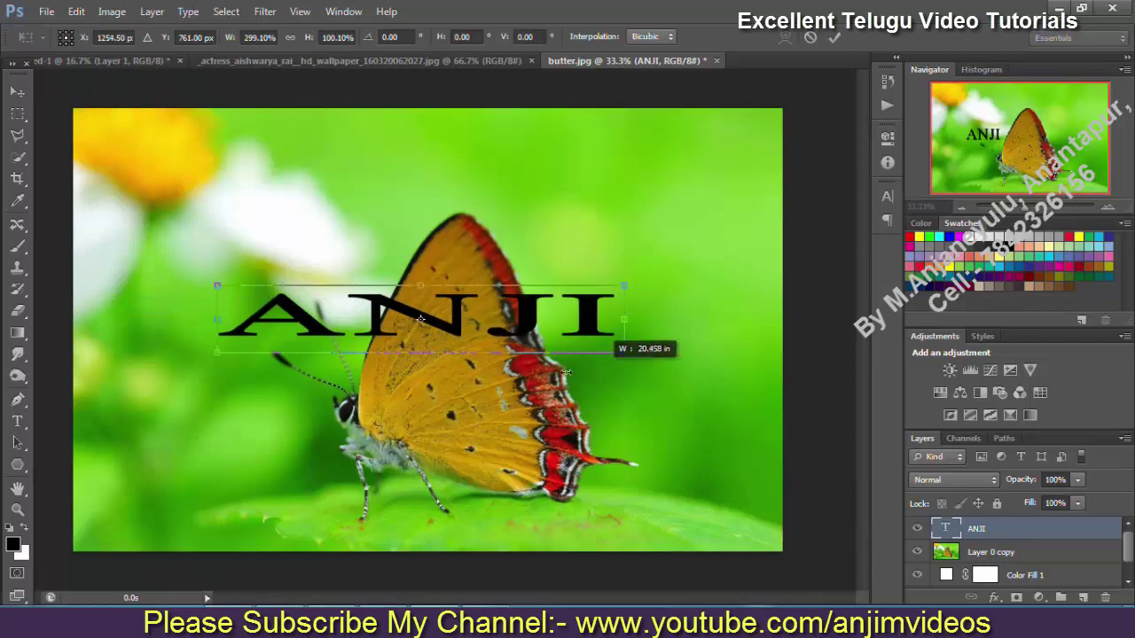
drag(421, 352, 454, 458)
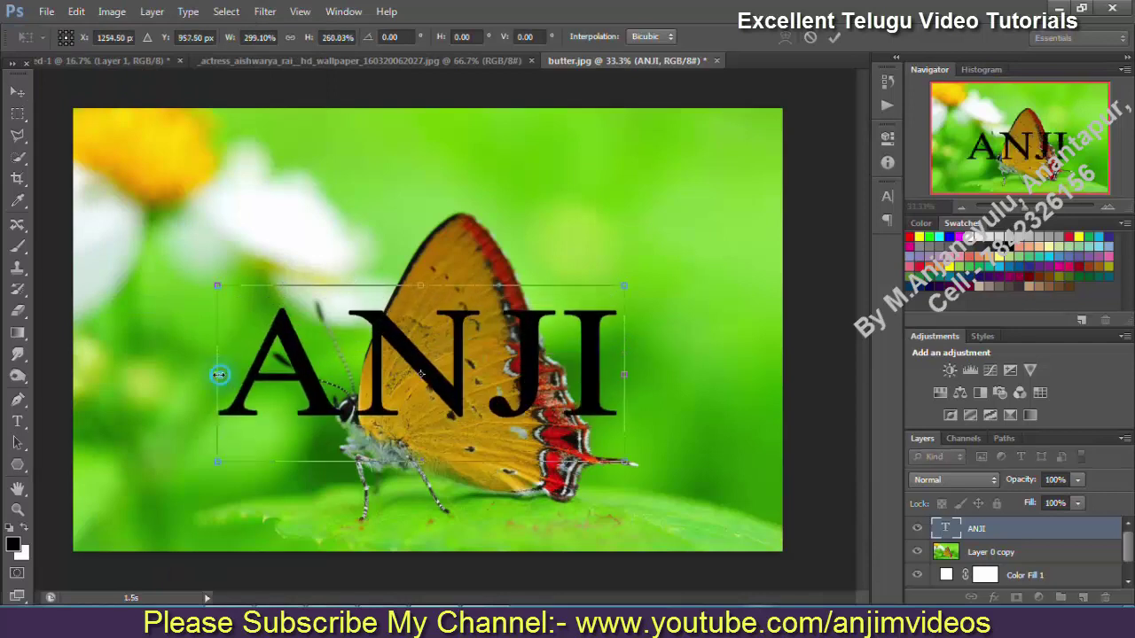
drag(217, 372, 147, 373)
drag(619, 372, 688, 373)
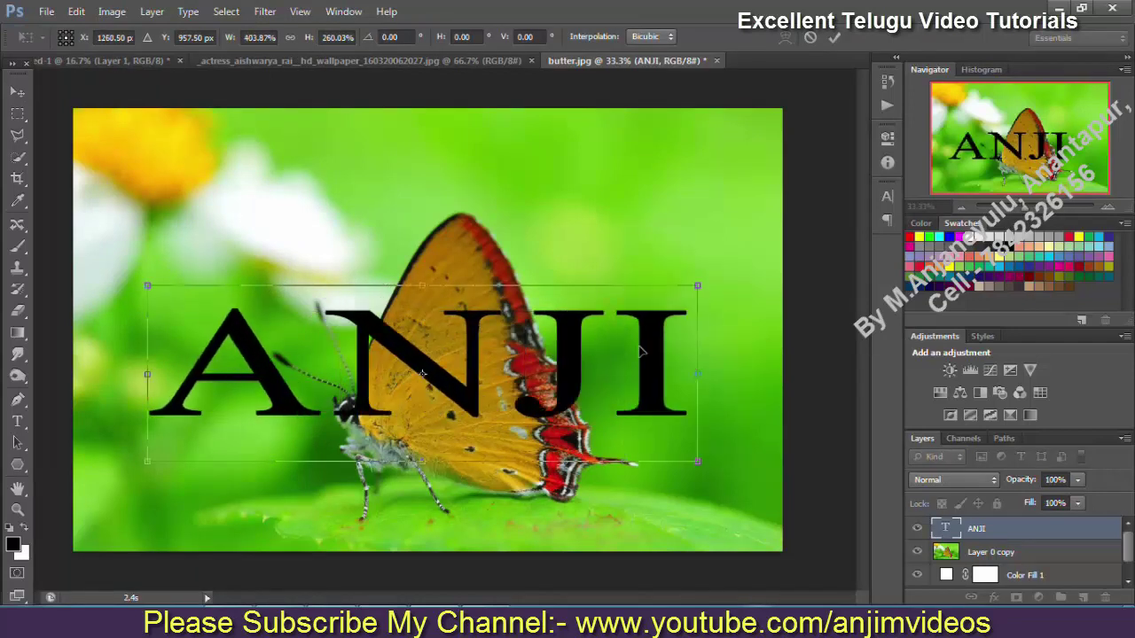
drag(461, 281, 463, 257)
key(Return)
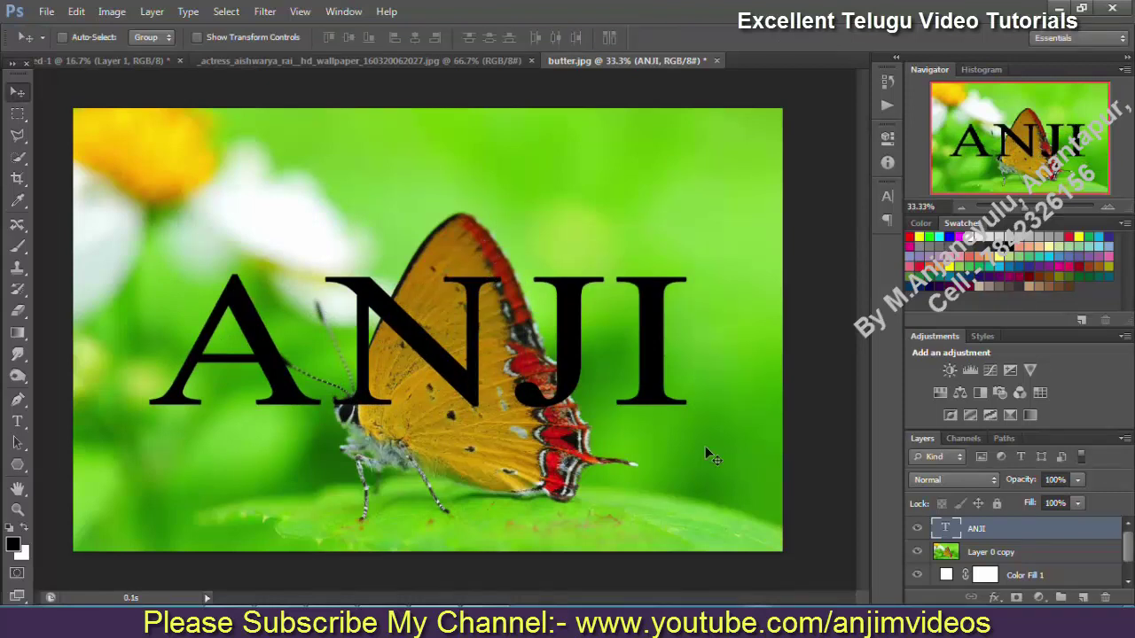
drag(1006, 532, 1007, 567)
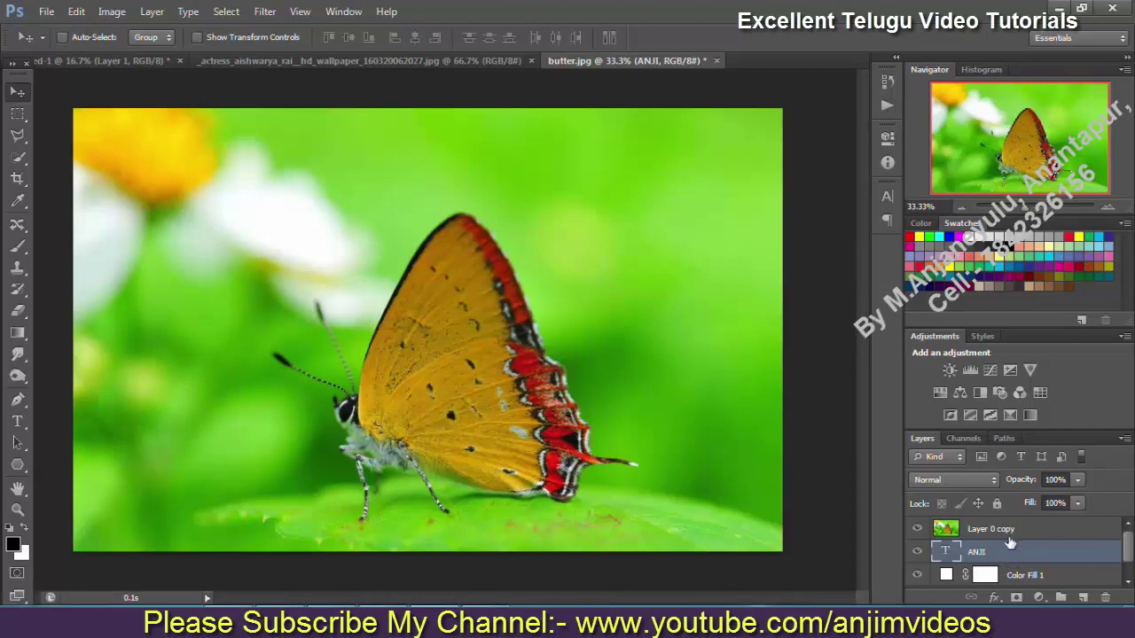
Step: Apply Create Clipping Mask to Layer 0 copy from the Layers panel menu, clipping it to ANJI
click(1005, 532)
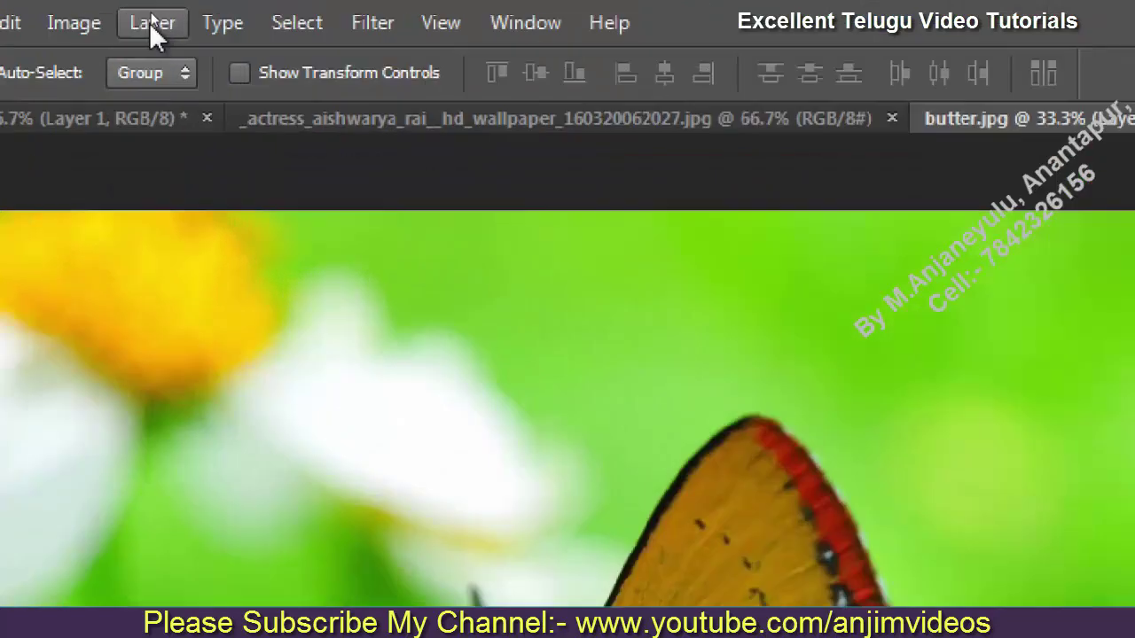
click(151, 24)
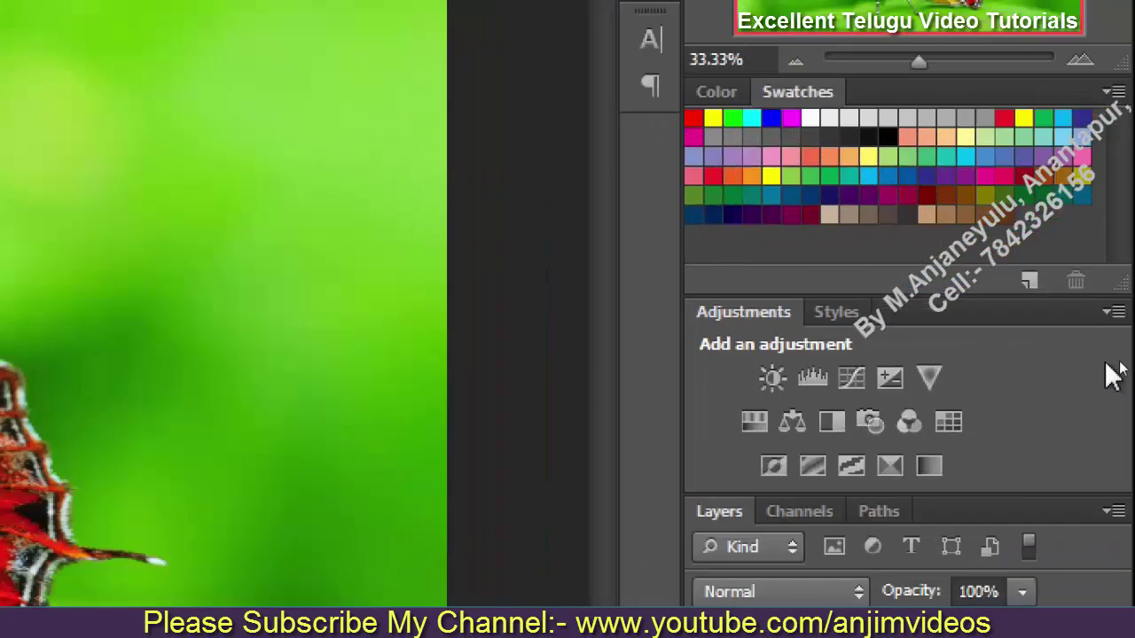
click(1116, 518)
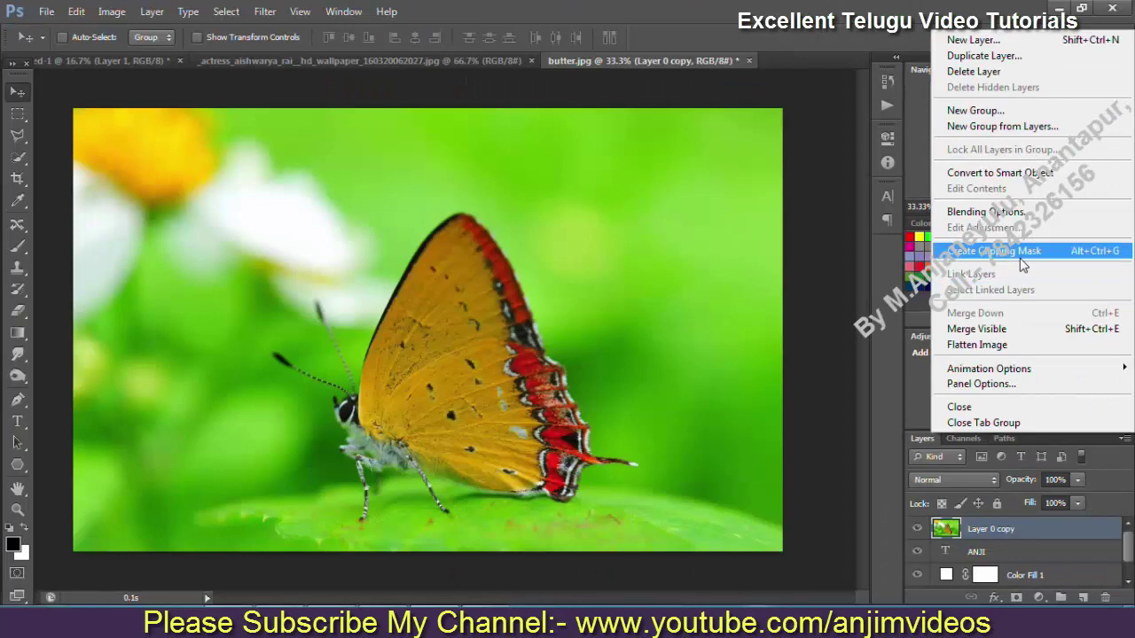
click(1023, 257)
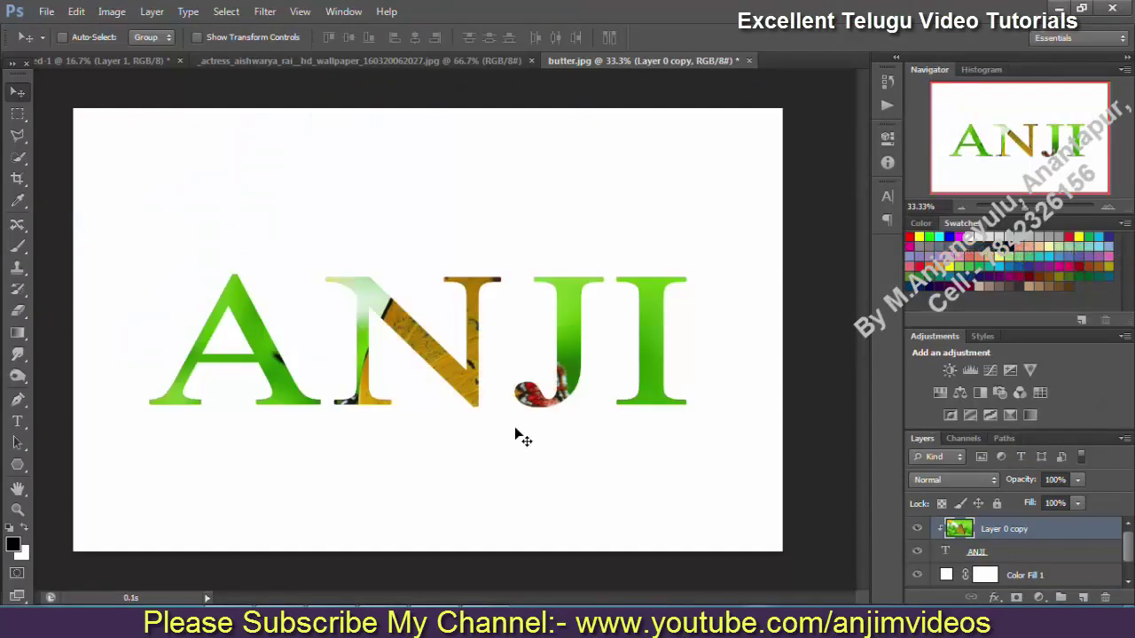
Step: Nudge the butterfly photo up-left inside the letters and stretch ANJI to about 120% height
drag(557, 357, 493, 328)
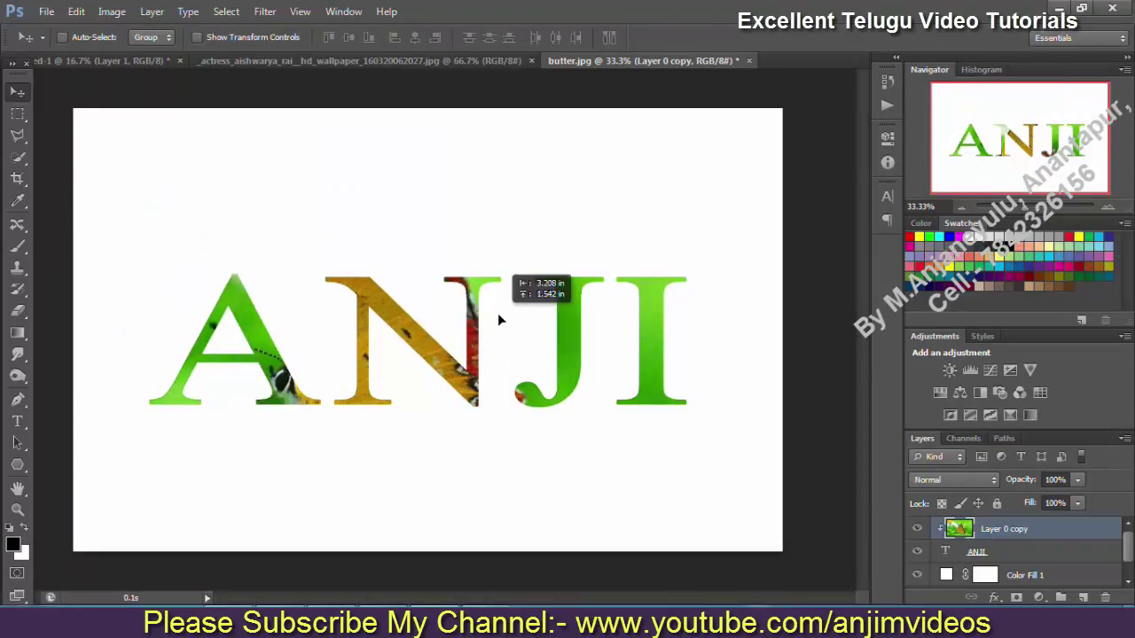
drag(493, 329, 504, 314)
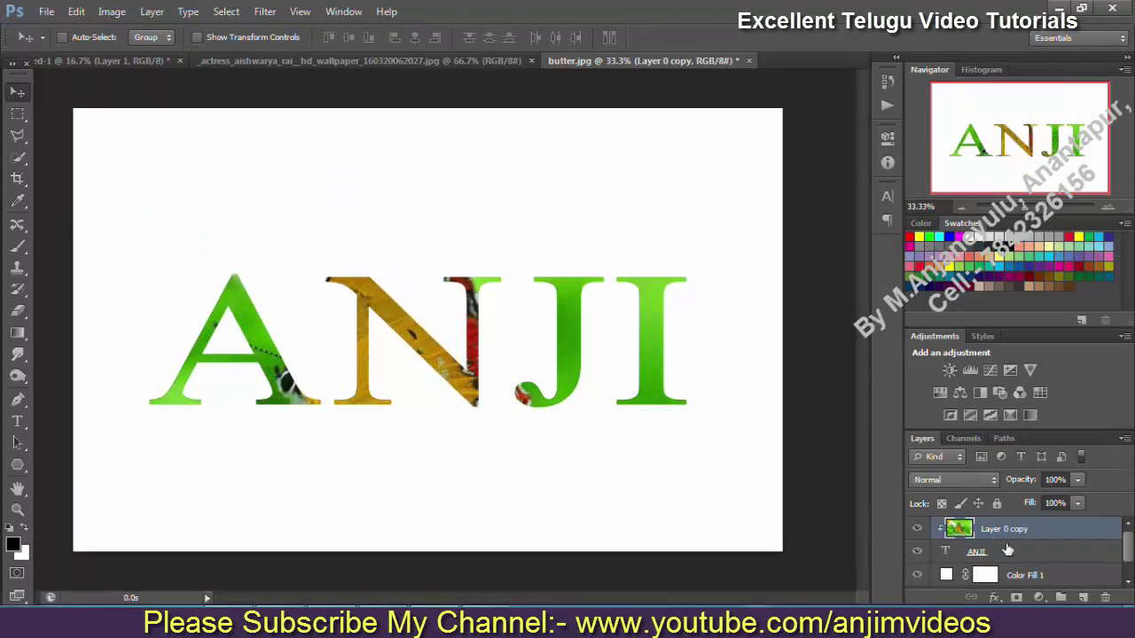
click(17, 422)
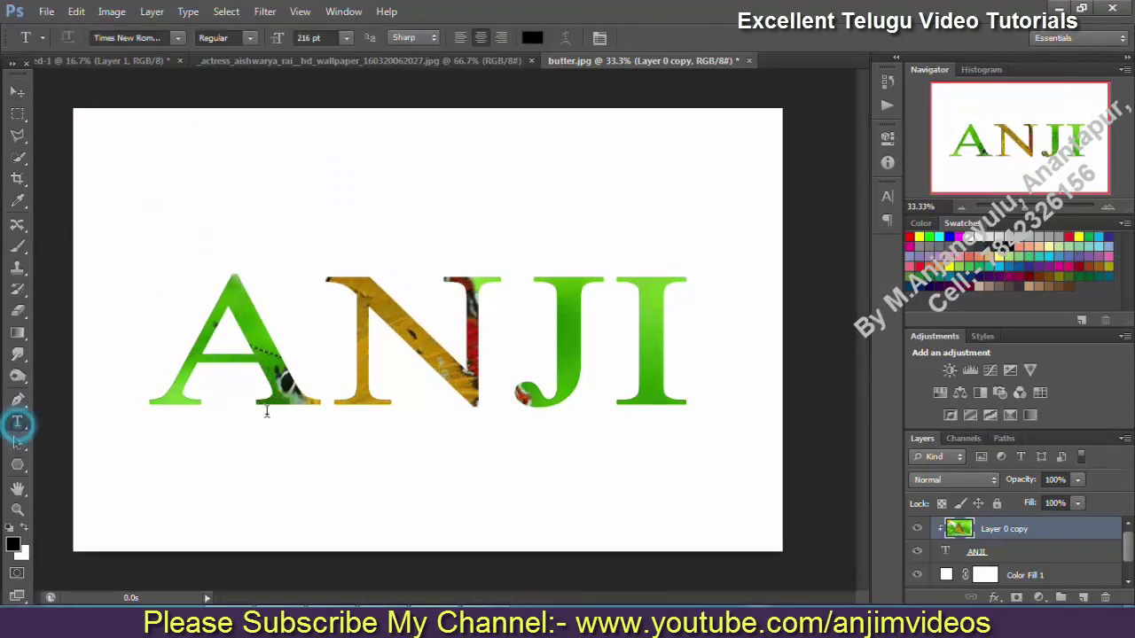
drag(676, 366, 83, 317)
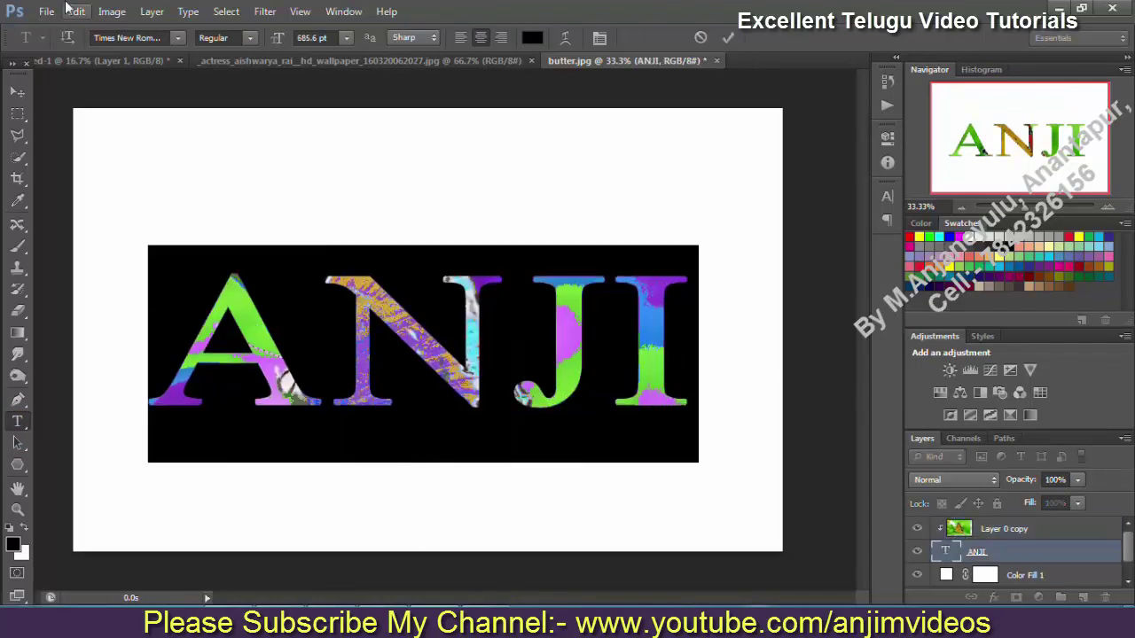
click(89, 15)
mouse_move(131, 321)
click(360, 348)
mouse_move(438, 246)
mouse_down()
mouse_move(462, 233)
mouse_move(467, 197)
mouse_up()
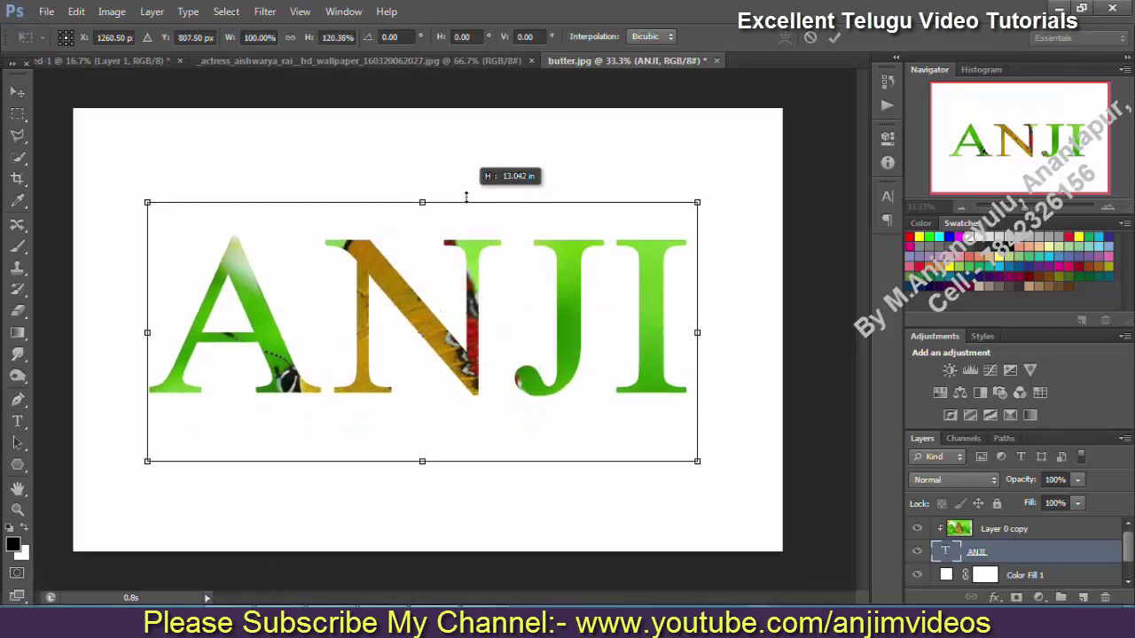
key(Return)
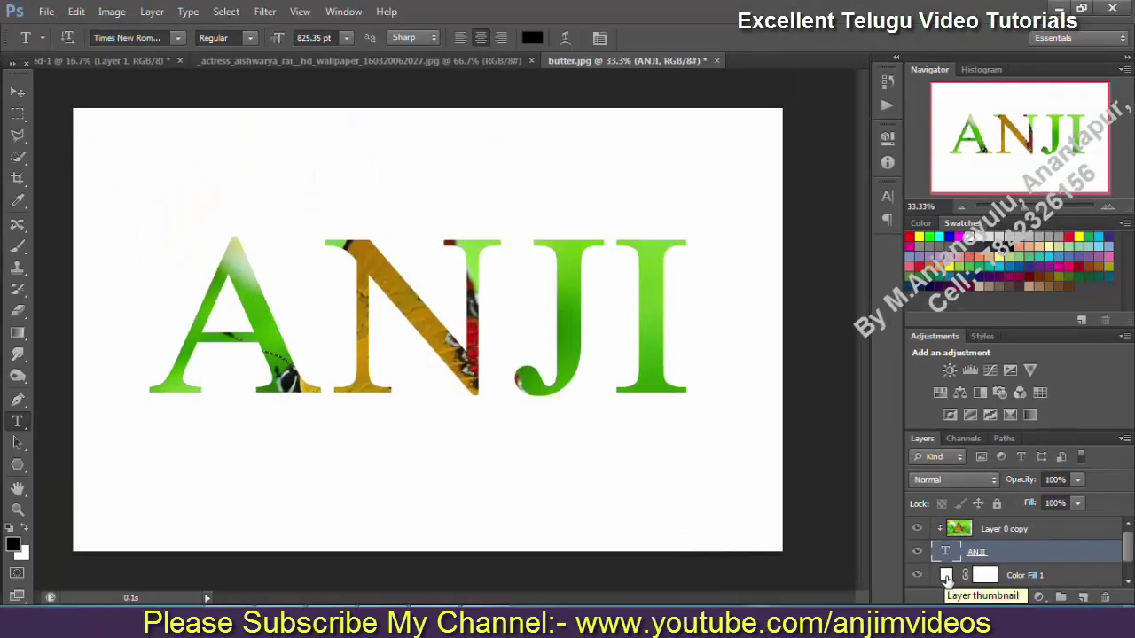
Step: Change the Color Fill 1 background colour to purple #954fe3
double_click(946, 577)
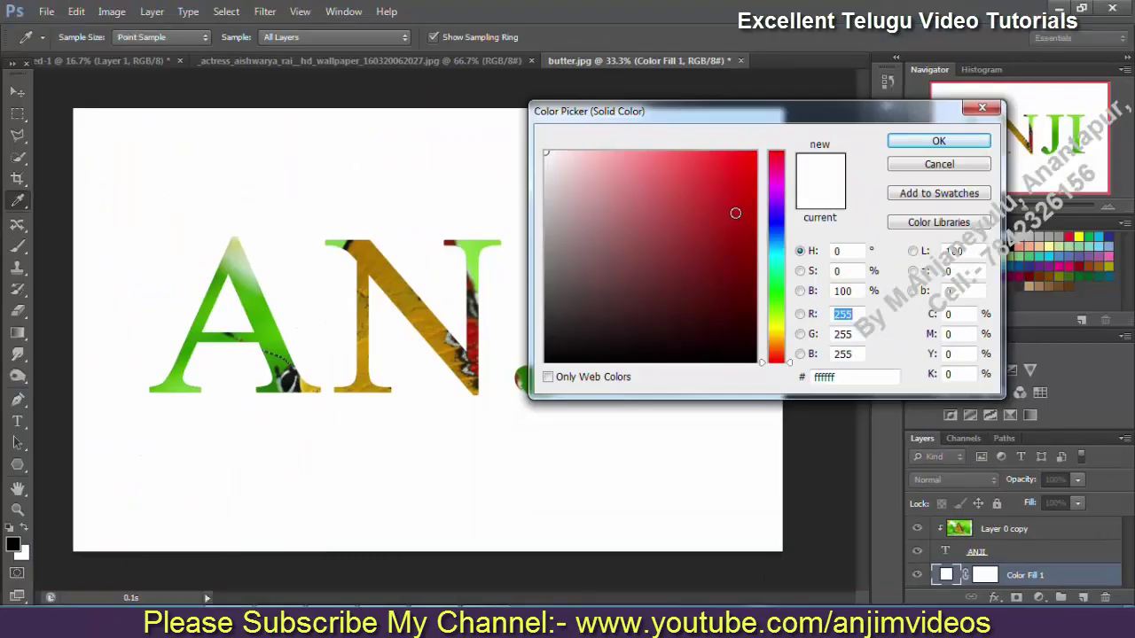
click(688, 163)
mouse_move(687, 166)
mouse_down()
mouse_move(776, 217)
mouse_move(726, 236)
mouse_up()
drag(762, 275, 768, 297)
mouse_move(726, 237)
mouse_down()
mouse_move(705, 191)
mouse_move(682, 174)
mouse_up()
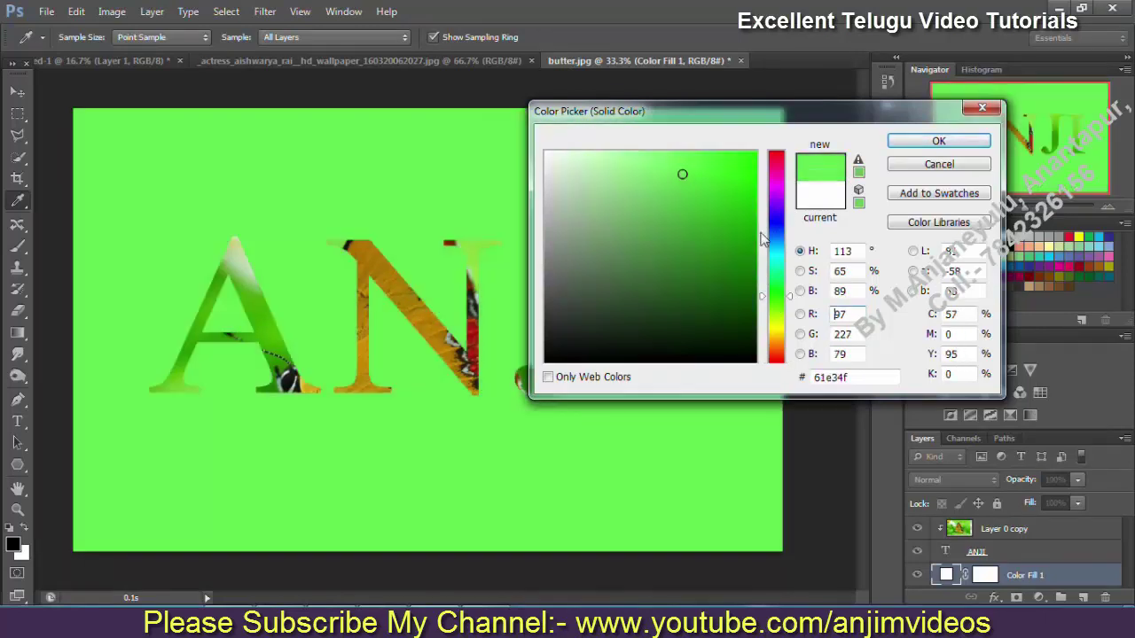
drag(770, 237, 770, 202)
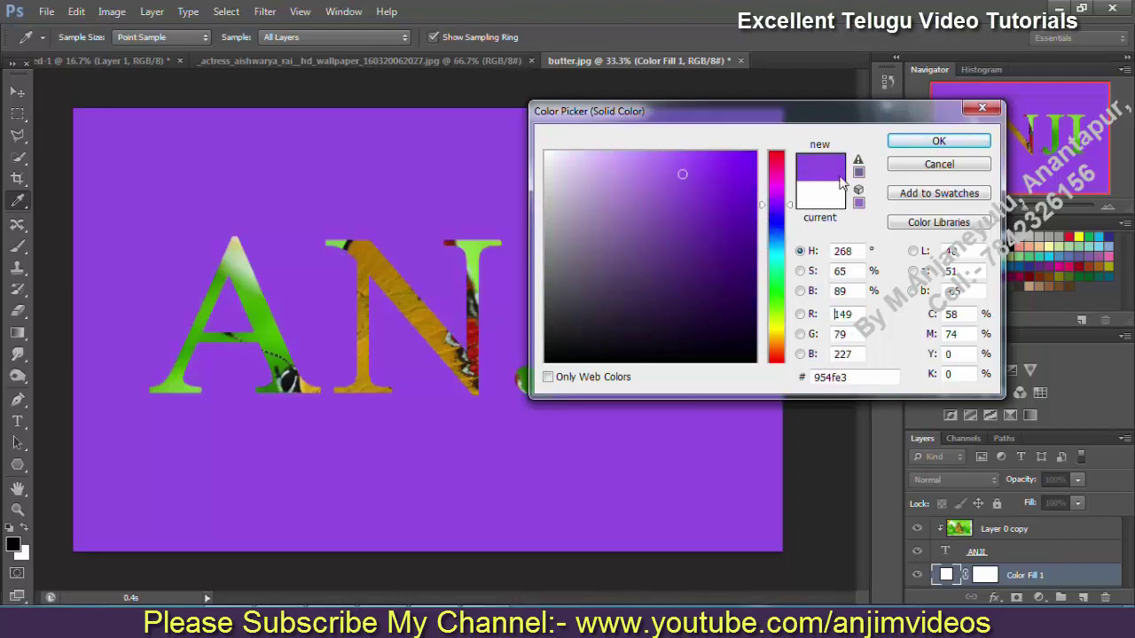
click(913, 141)
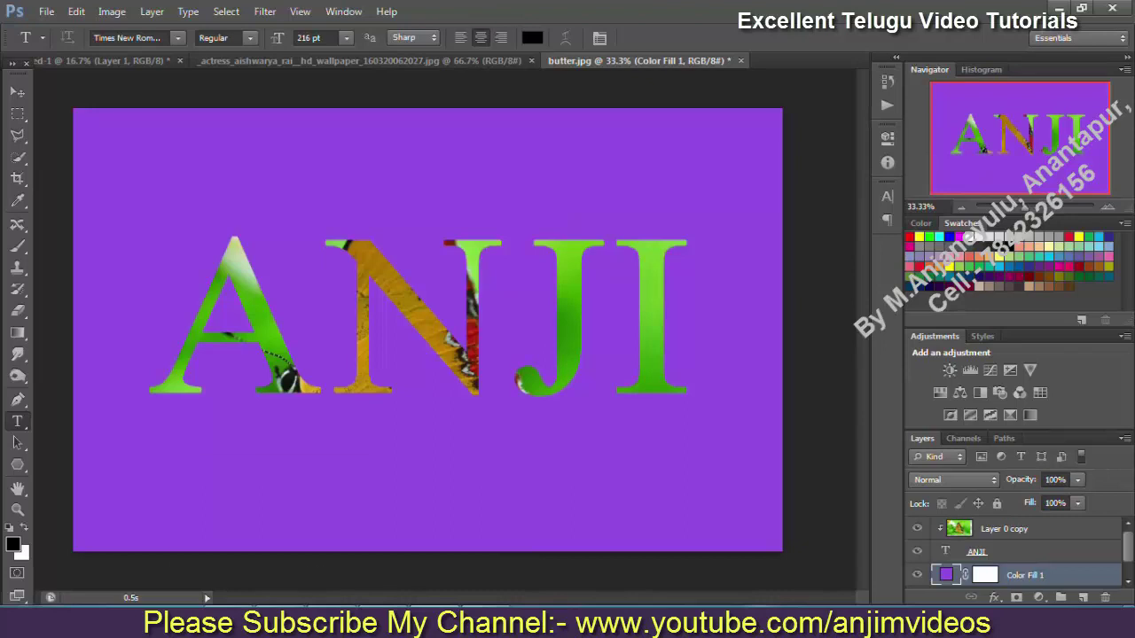
Step: Switch to the YouTube channel page in Firefox
click(279, 514)
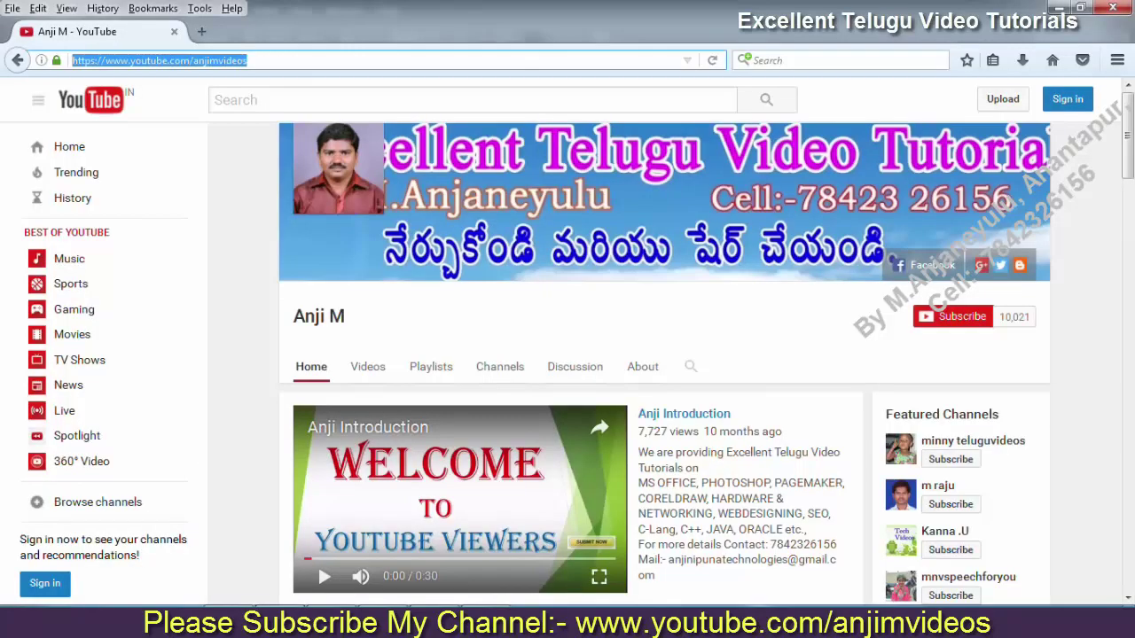